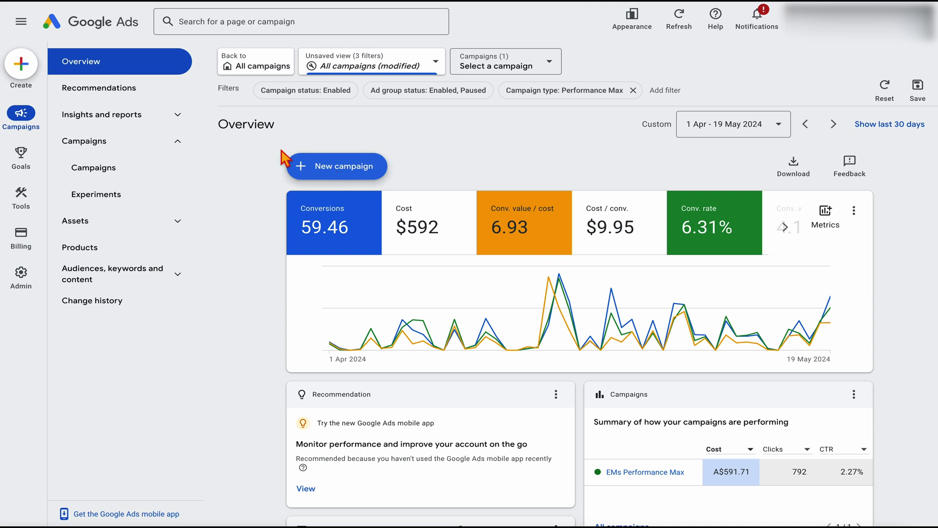
Create a new campaign with the Sales objective, keeping Purchases as the conversion goal.
{"action": "left_click", "coordinate": [29, 71]}
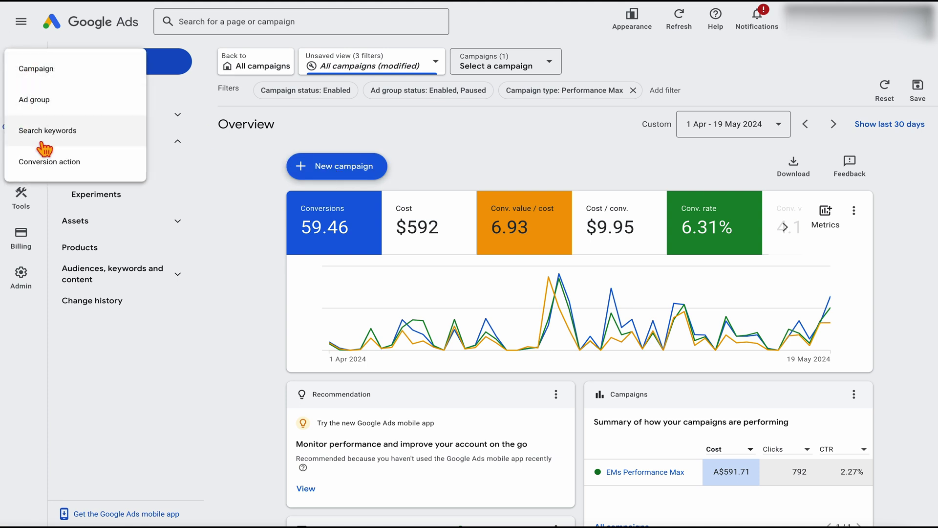
{"action": "left_click", "coordinate": [41, 76]}
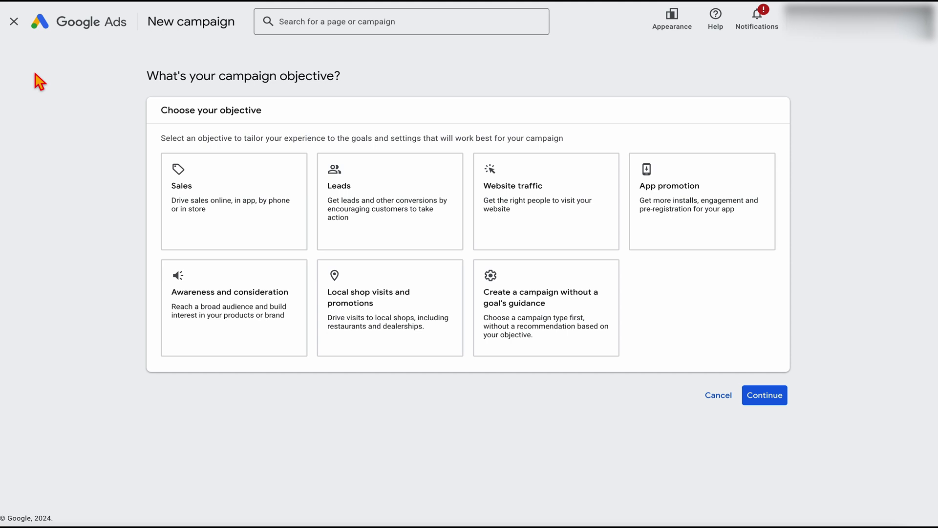
{"action": "left_click", "coordinate": [239, 201]}
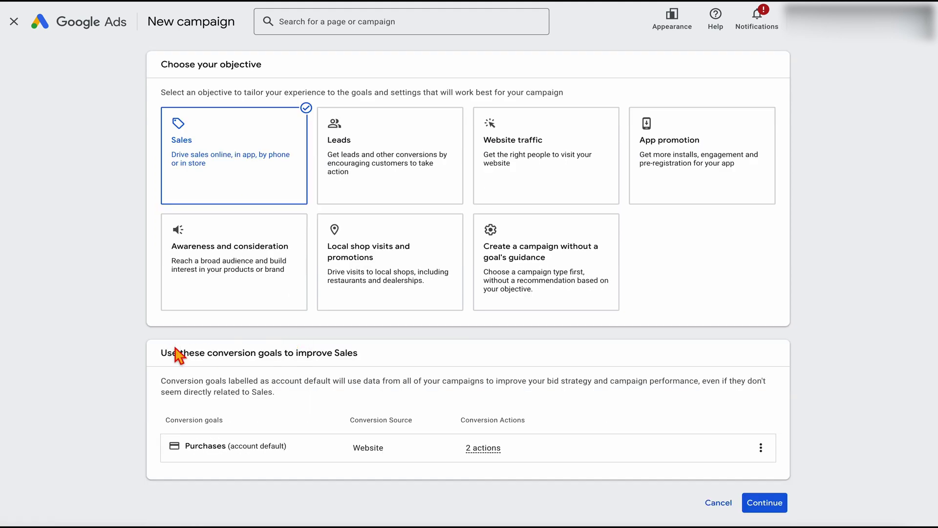
{"action": "scroll", "coordinate": [126, 378], "scroll_direction": "down", "scroll_amount": 1}
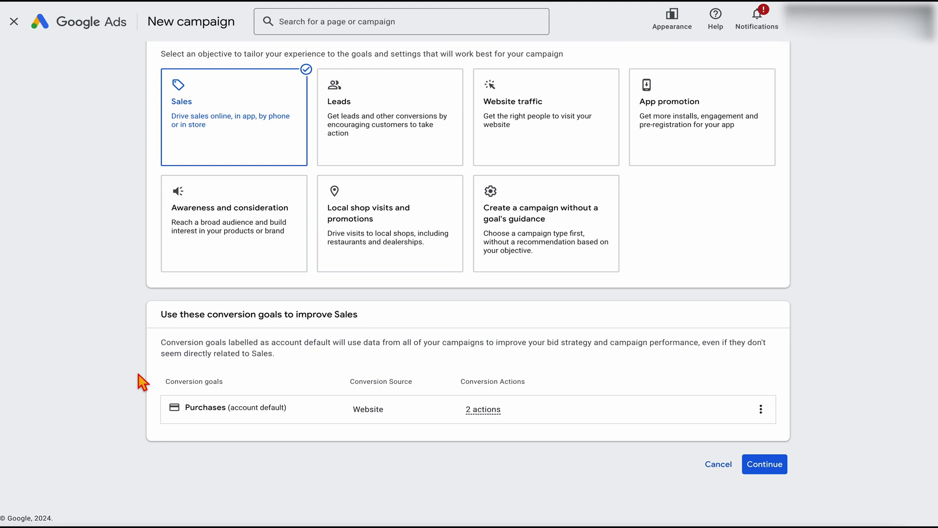
{"action": "scroll", "coordinate": [293, 415], "scroll_direction": "up", "scroll_amount": 1}
{"action": "scroll", "coordinate": [684, 439], "scroll_direction": "down", "scroll_amount": 1}
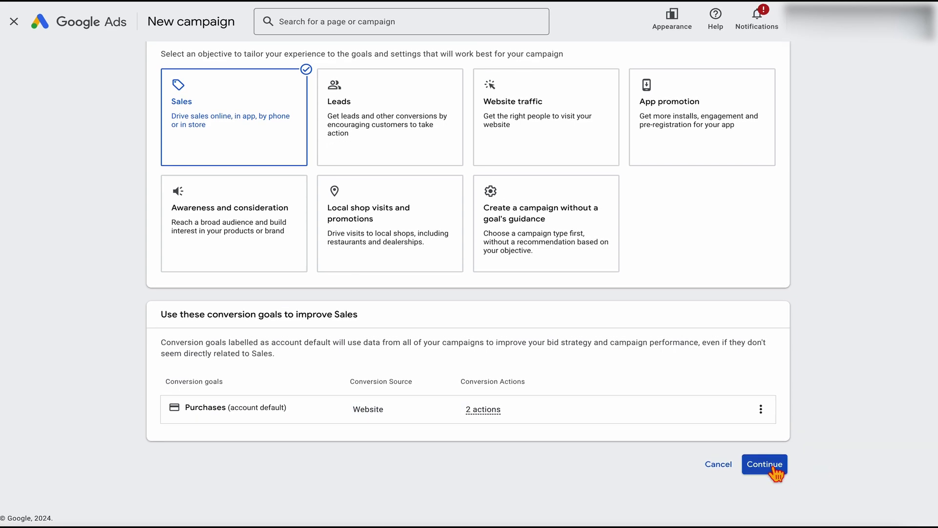
{"action": "left_click", "coordinate": [774, 467]}
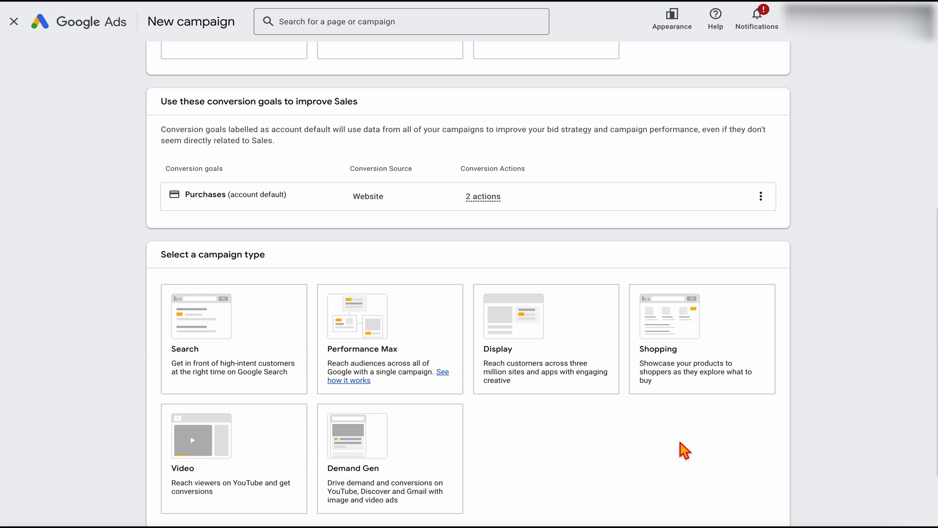
Choose Performance Max as the campaign type and link the Merchant Center account.
{"action": "scroll", "coordinate": [630, 427], "scroll_direction": "down", "scroll_amount": 1}
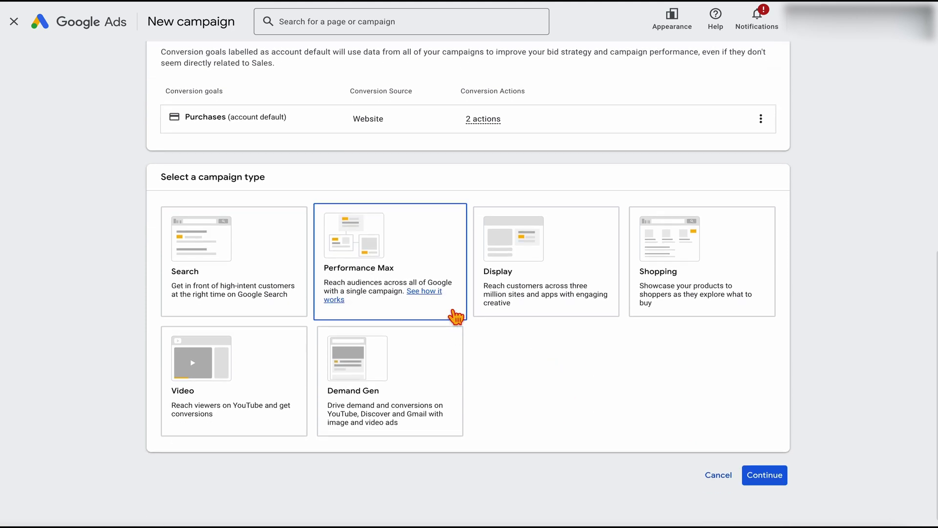
{"action": "left_click", "coordinate": [399, 278]}
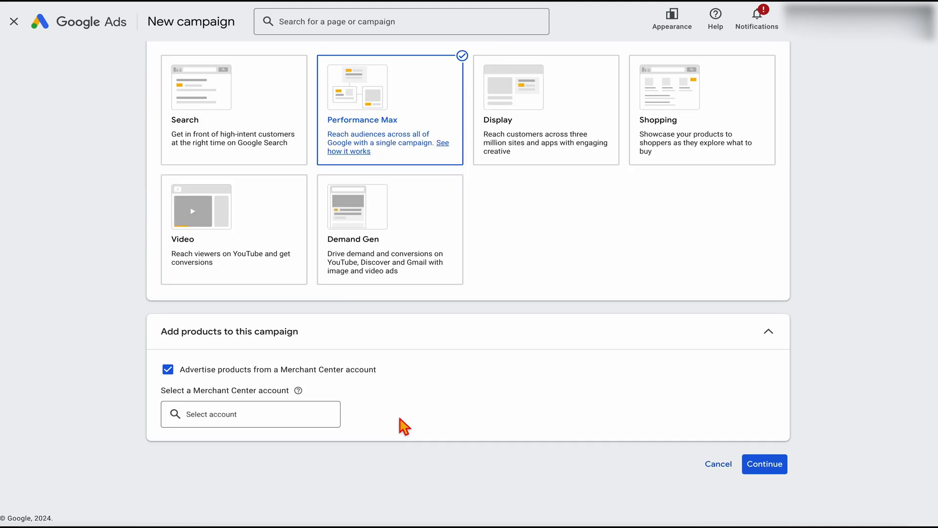
{"action": "left_click", "coordinate": [249, 416]}
{"action": "left_click", "coordinate": [273, 340]}
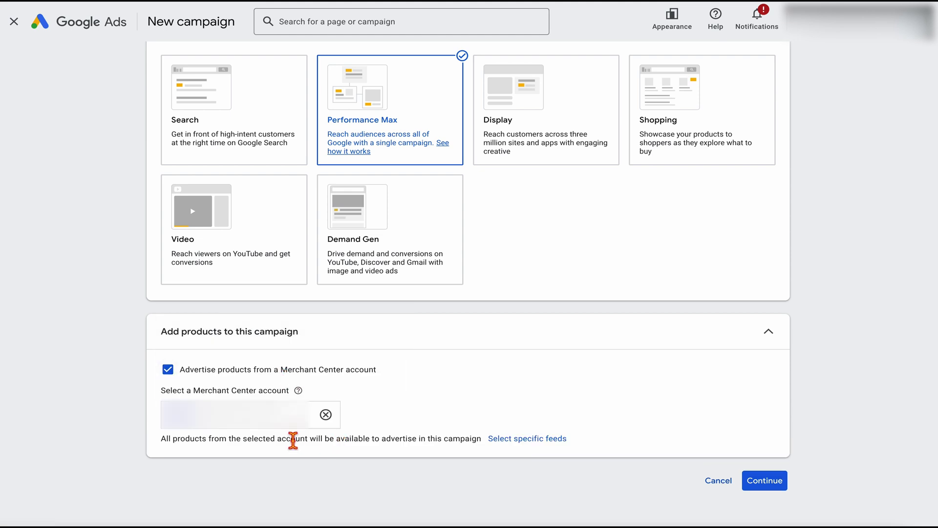
{"action": "scroll", "coordinate": [624, 467], "scroll_direction": "down", "scroll_amount": 1}
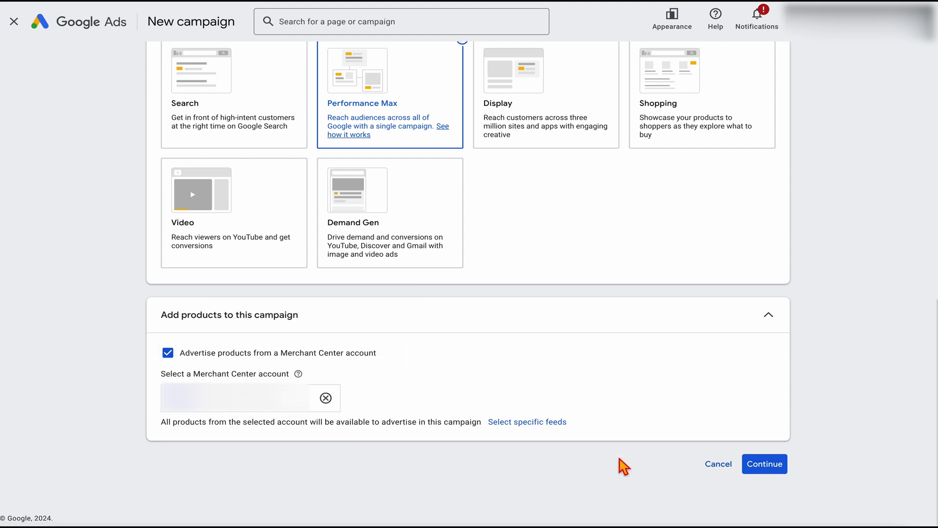
{"action": "left_click", "coordinate": [774, 473]}
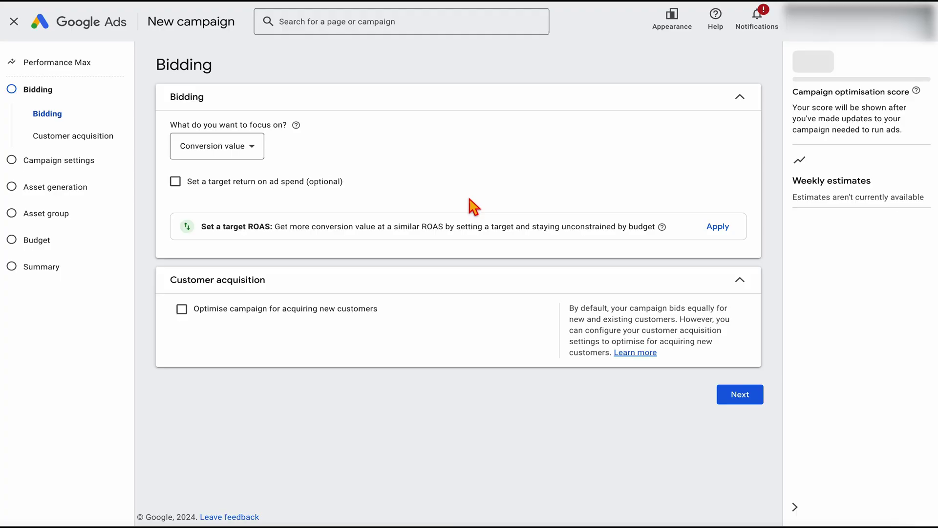
Set the bidding focus to Conversion value.
{"action": "left_click", "coordinate": [250, 154]}
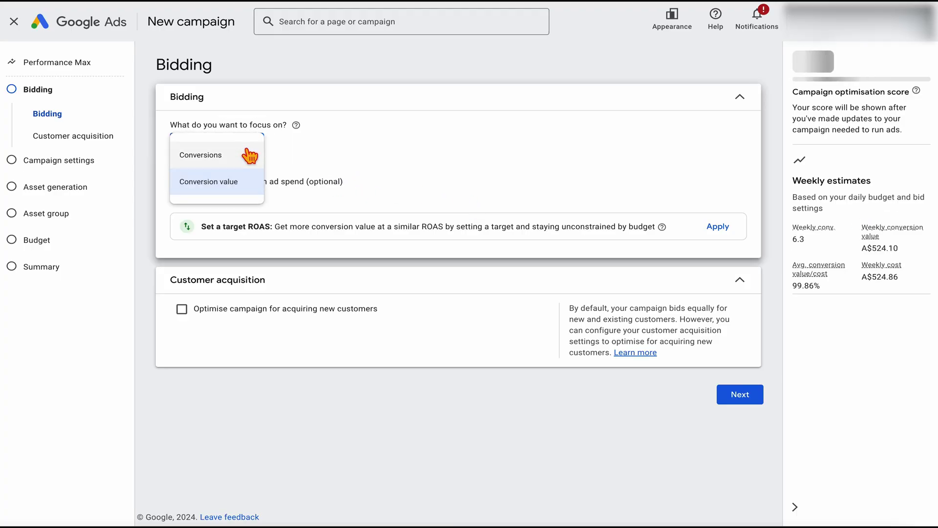
{"action": "mouse_move", "coordinate": [220, 192]}
{"action": "left_click", "coordinate": [214, 193]}
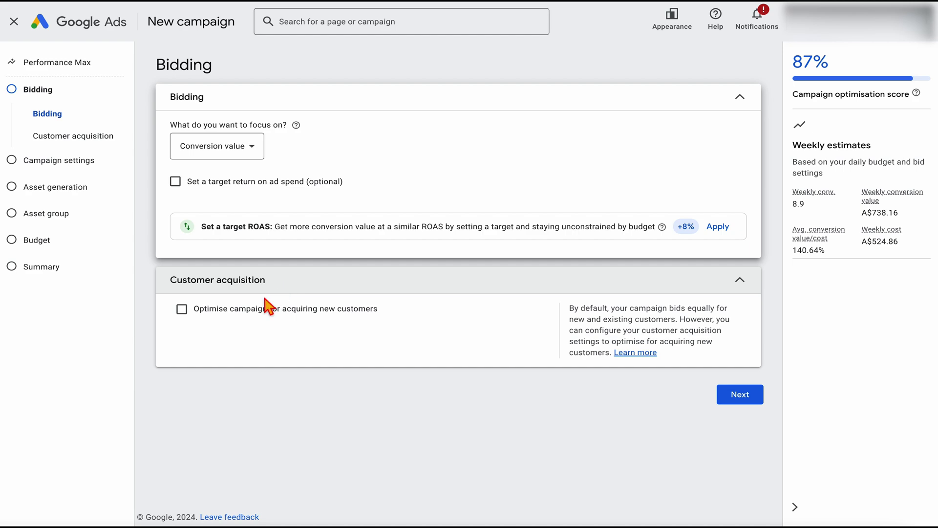
Optimise for acquiring new customers with 'Only bid for new customers', then define the existing customer list.
{"action": "left_click", "coordinate": [185, 313]}
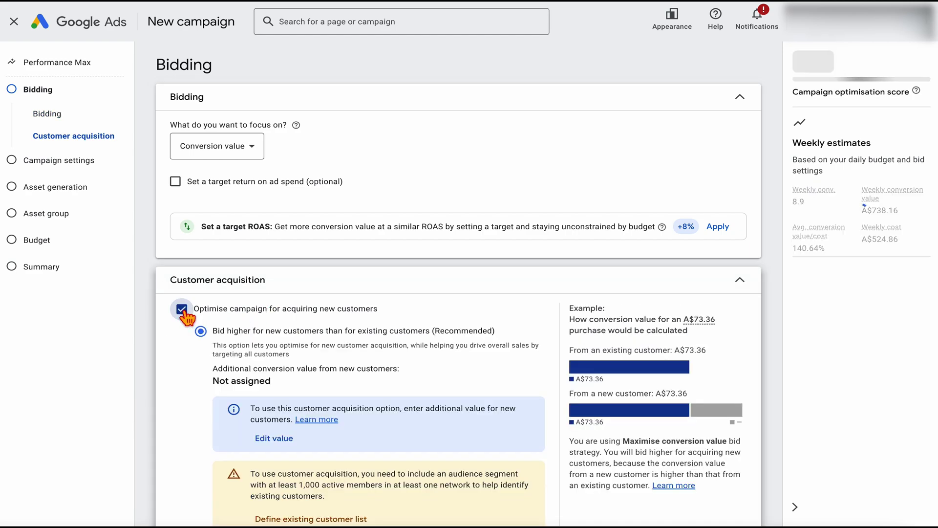
{"action": "scroll", "coordinate": [196, 324], "scroll_direction": "down", "scroll_amount": 1}
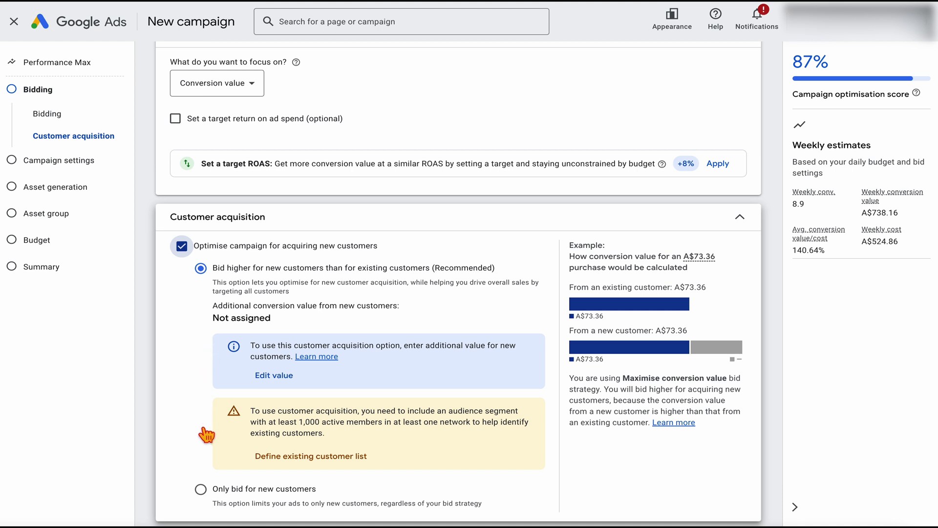
{"action": "left_click", "coordinate": [206, 492]}
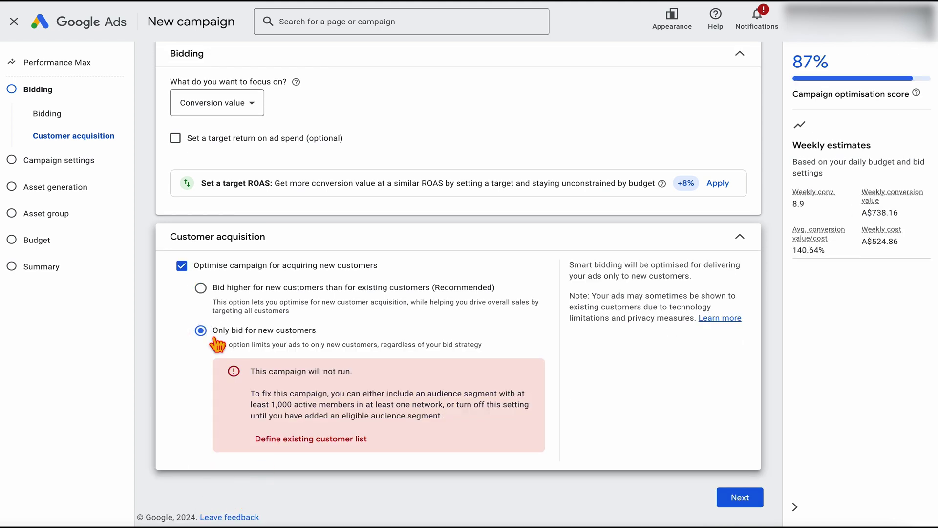
{"action": "left_click", "coordinate": [315, 438]}
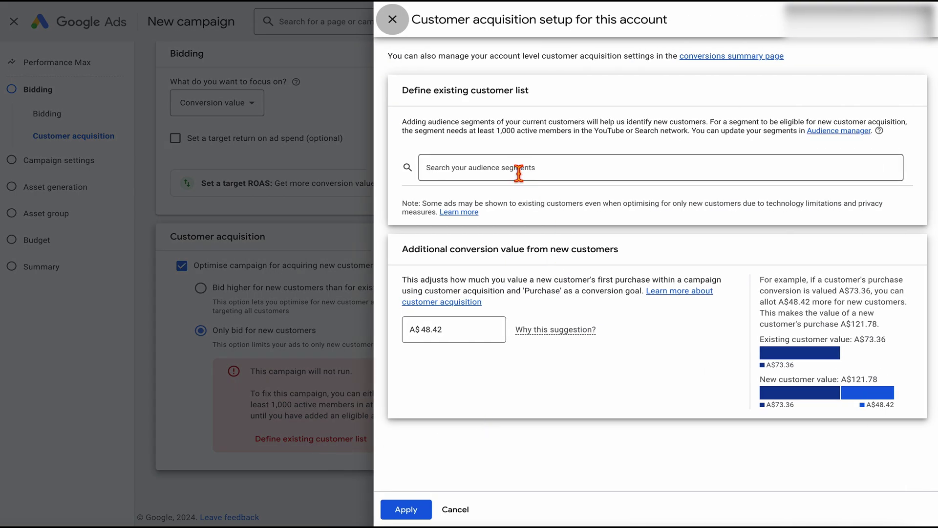
Add All converters, both GA4 All Users lists, three All visitors segments and General visitors.
{"action": "left_click", "coordinate": [518, 172]}
{"action": "left_click", "coordinate": [620, 289]}
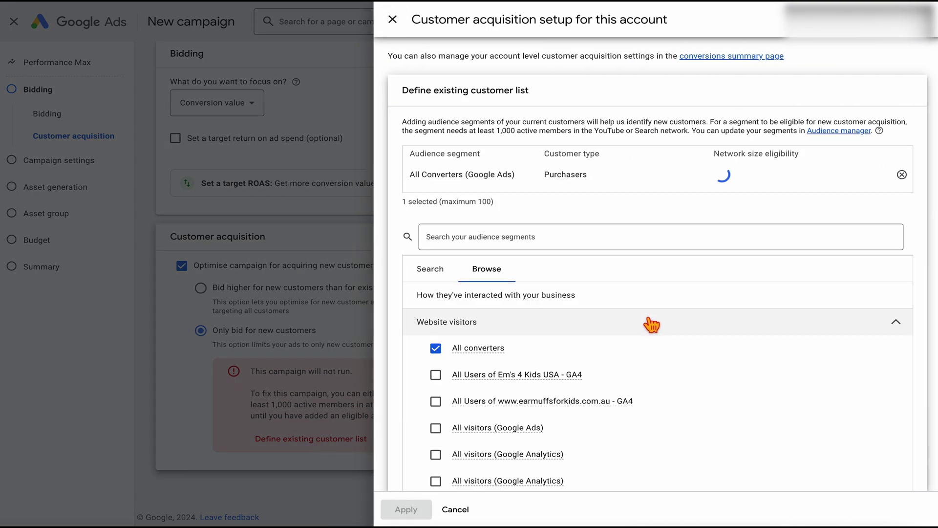
{"action": "left_click", "coordinate": [654, 386]}
{"action": "left_click", "coordinate": [688, 427]}
{"action": "scroll", "coordinate": [691, 464], "scroll_direction": "down", "scroll_amount": 1}
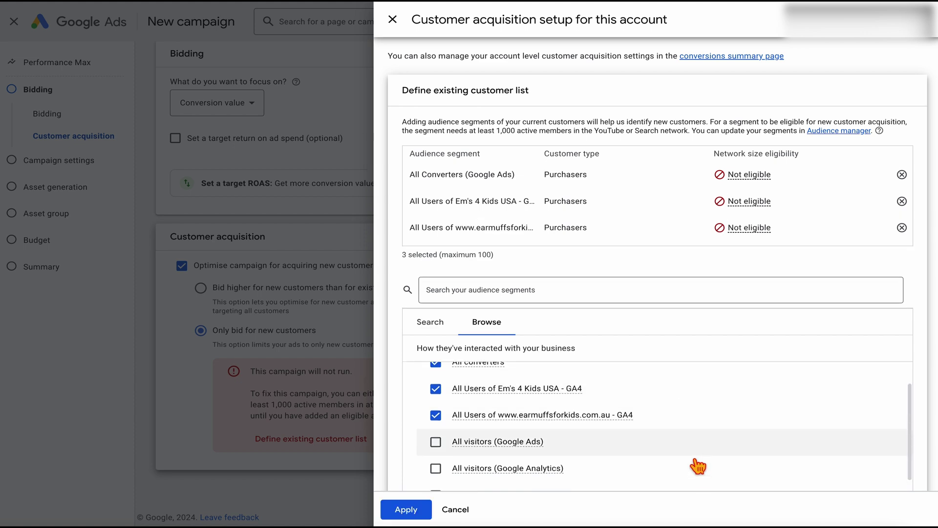
{"action": "left_click", "coordinate": [699, 454]}
{"action": "left_click", "coordinate": [700, 459]}
{"action": "left_click", "coordinate": [698, 464]}
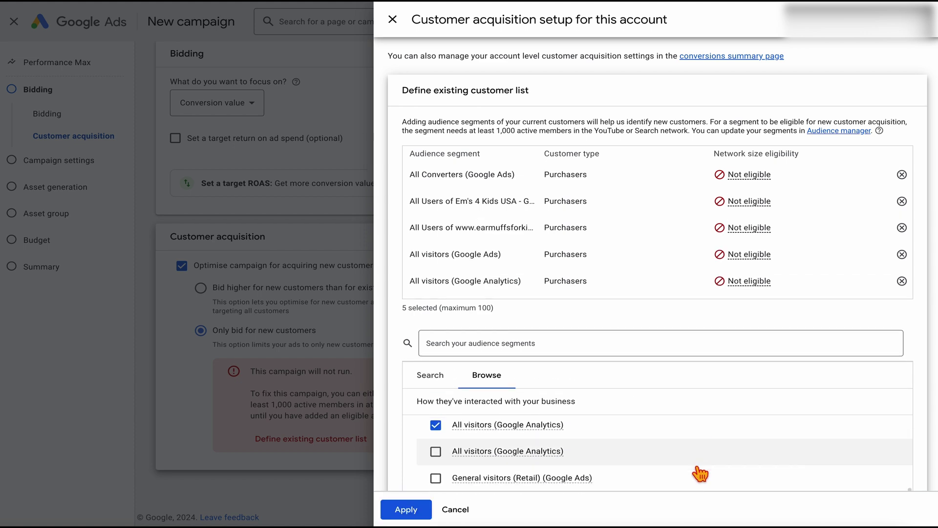
{"action": "left_click", "coordinate": [698, 471]}
Add Past buyers, Product viewers, both GA4 Purchasers lists and Shopping basket abandoners.
{"action": "scroll", "coordinate": [698, 489], "scroll_direction": "down", "scroll_amount": 1}
{"action": "left_click", "coordinate": [699, 489]}
{"action": "scroll", "coordinate": [684, 429], "scroll_direction": "down", "scroll_amount": 3}
{"action": "left_click", "coordinate": [681, 386]}
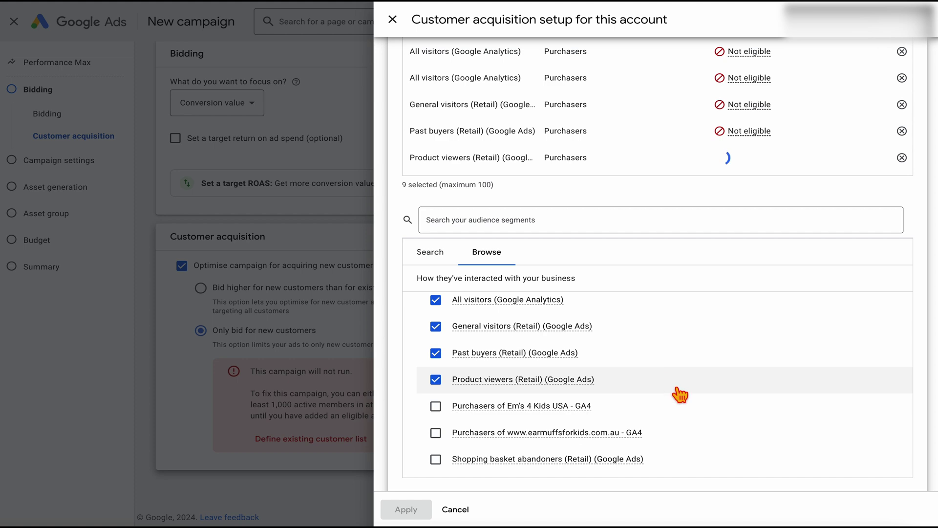
{"action": "left_click", "coordinate": [694, 415]}
{"action": "left_click", "coordinate": [694, 432]}
{"action": "scroll", "coordinate": [695, 432], "scroll_direction": "down", "scroll_amount": 3}
{"action": "left_click", "coordinate": [697, 344]}
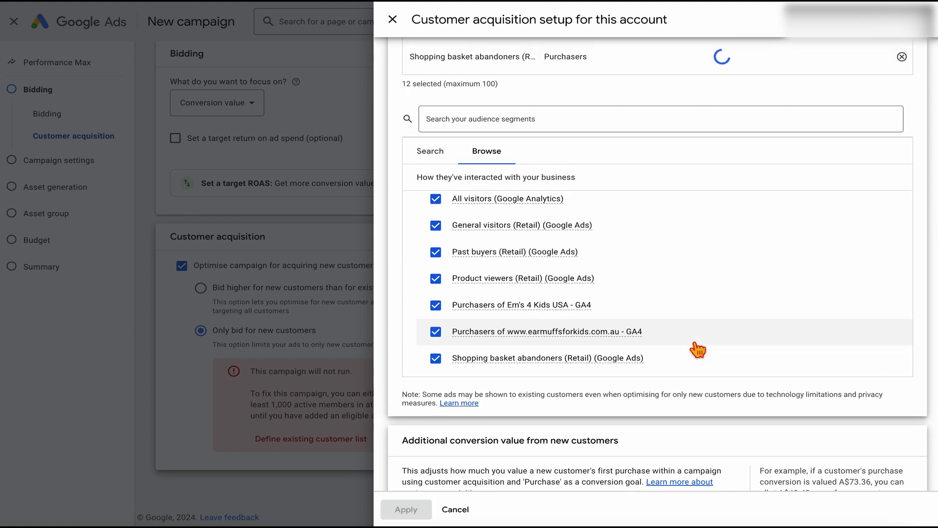
{"action": "scroll", "coordinate": [532, 401], "scroll_direction": "down", "scroll_amount": 2}
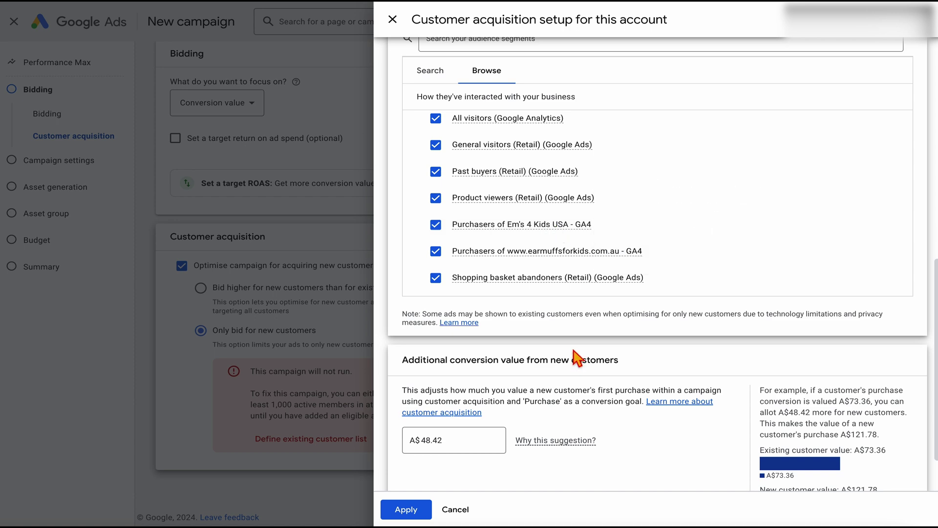
{"action": "scroll", "coordinate": [577, 359], "scroll_direction": "down", "scroll_amount": 2}
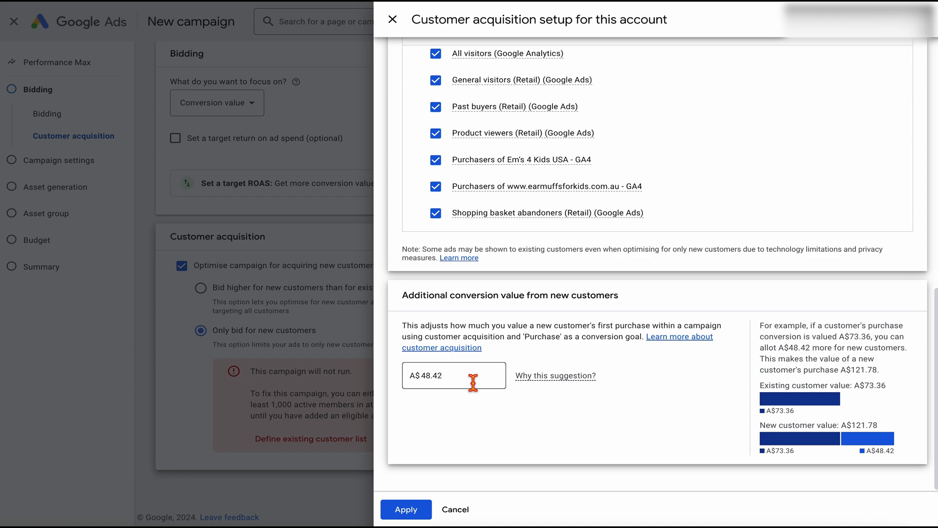
Save the customer list despite the size-eligibility warning and continue to Campaign settings.
{"action": "left_click", "coordinate": [397, 509]}
{"action": "left_click", "coordinate": [586, 304]}
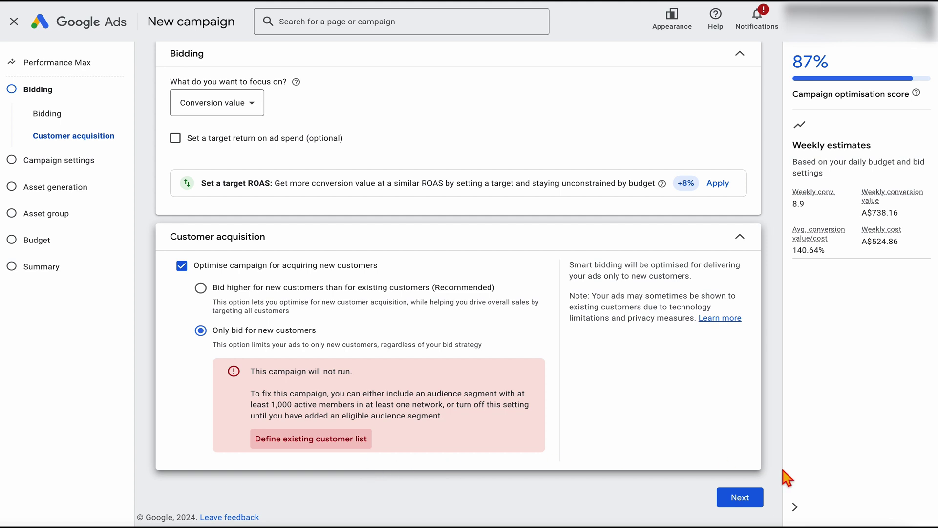
{"action": "left_click", "coordinate": [750, 503]}
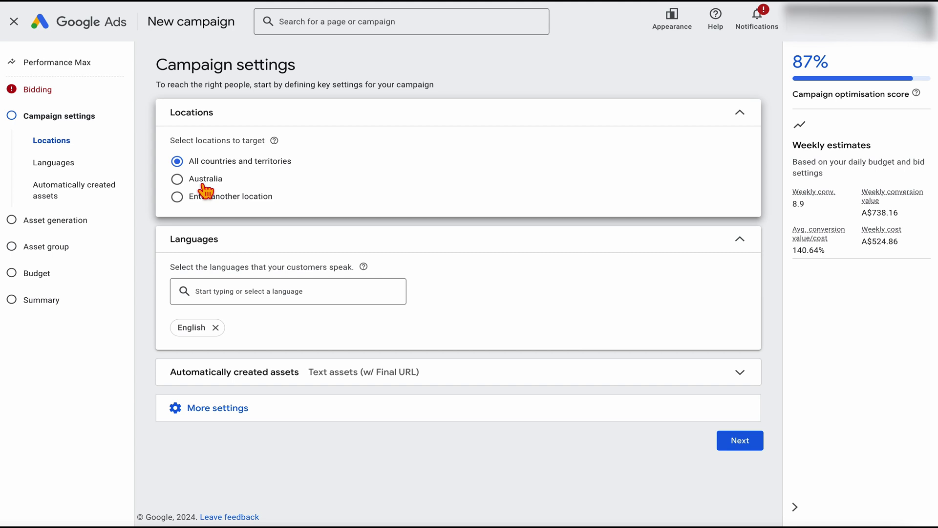
Target Australia and expand More settings to reach Brand exclusions.
{"action": "left_click", "coordinate": [211, 182]}
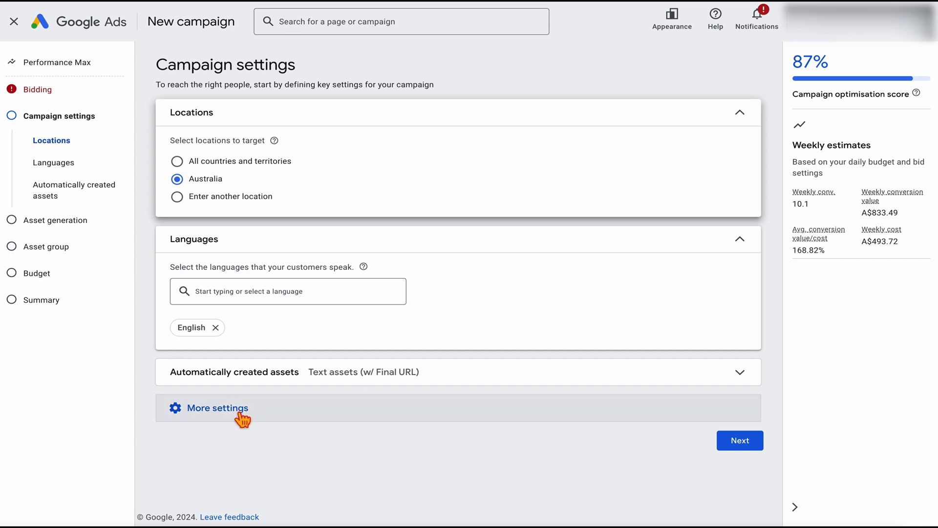
{"action": "left_click", "coordinate": [324, 414]}
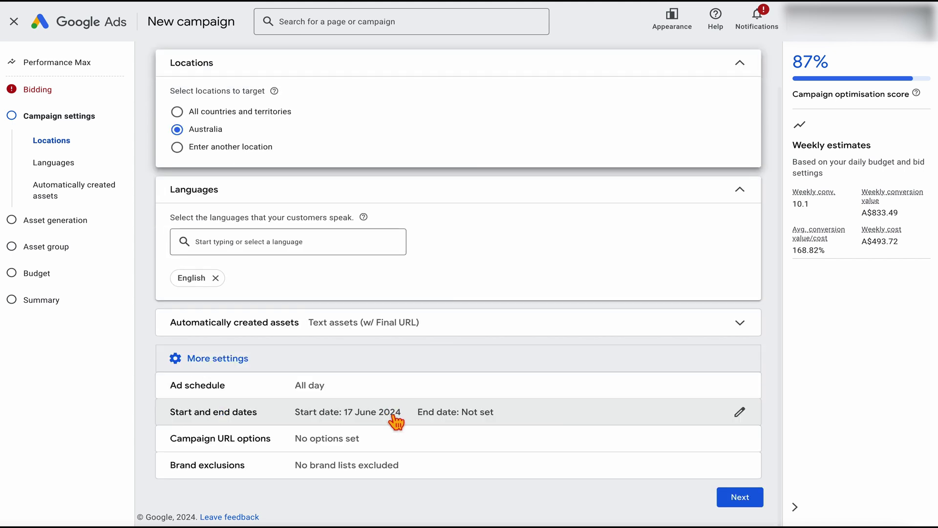
{"action": "left_click", "coordinate": [369, 476]}
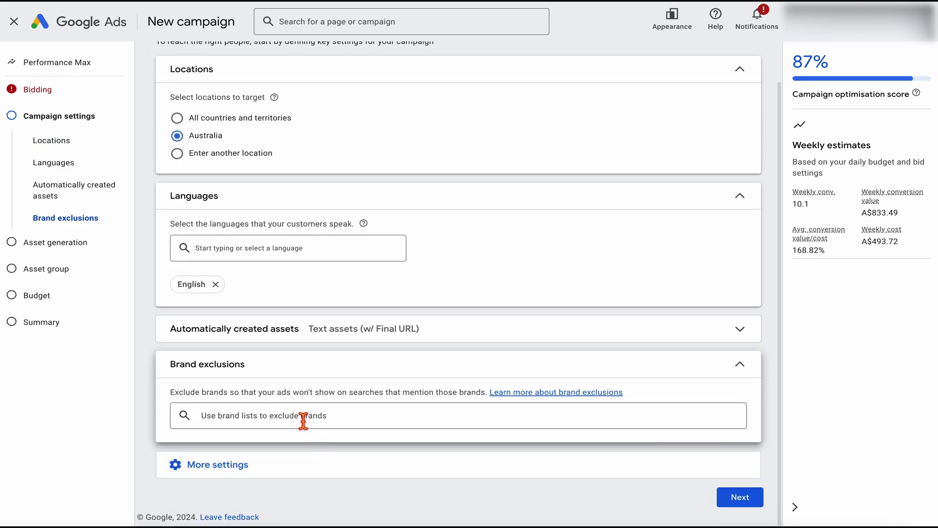
Discard a new 'Our brand' brand list and expand Automatically created assets.
{"action": "left_click", "coordinate": [303, 421]}
{"action": "left_click", "coordinate": [223, 499]}
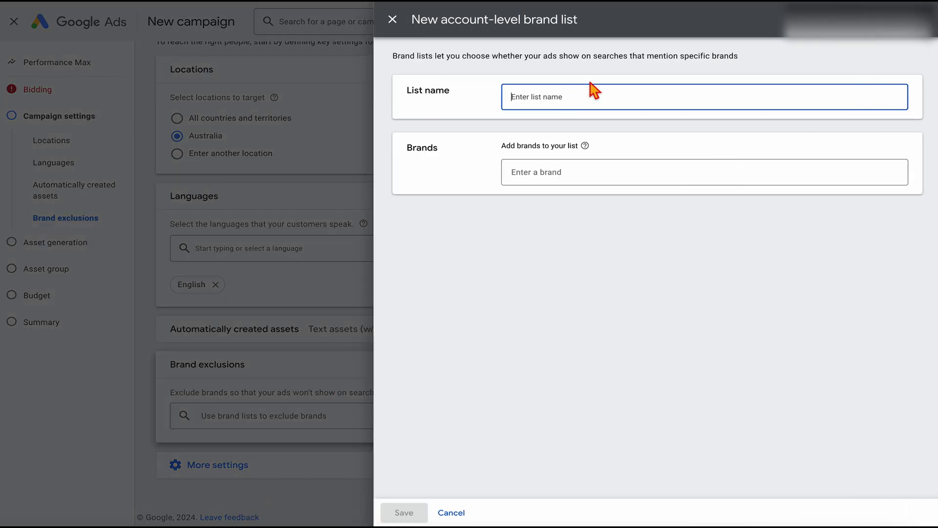
{"action": "type", "text": "Our brand"}
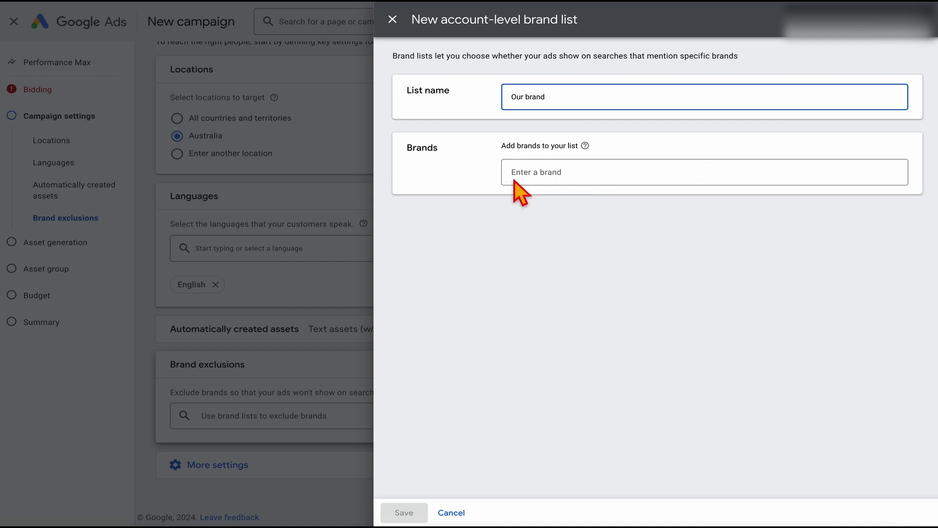
{"action": "left_click", "coordinate": [396, 27]}
{"action": "key", "text": "Return"}
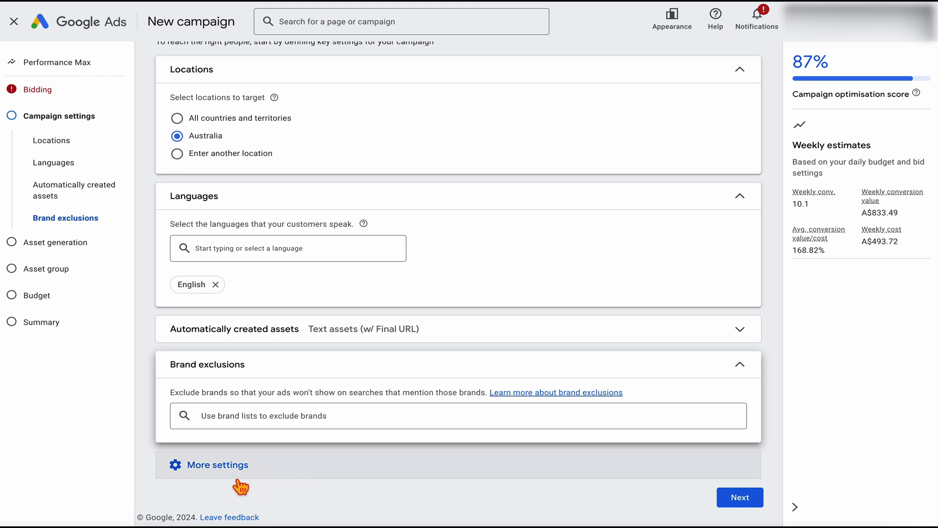
{"action": "left_click", "coordinate": [413, 340]}
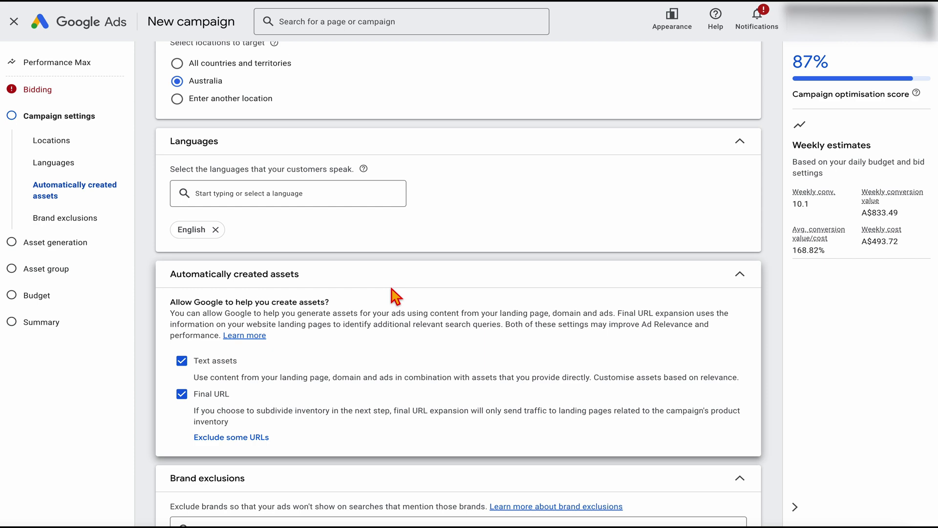
{"action": "scroll", "coordinate": [394, 295], "scroll_direction": "up", "scroll_amount": 1}
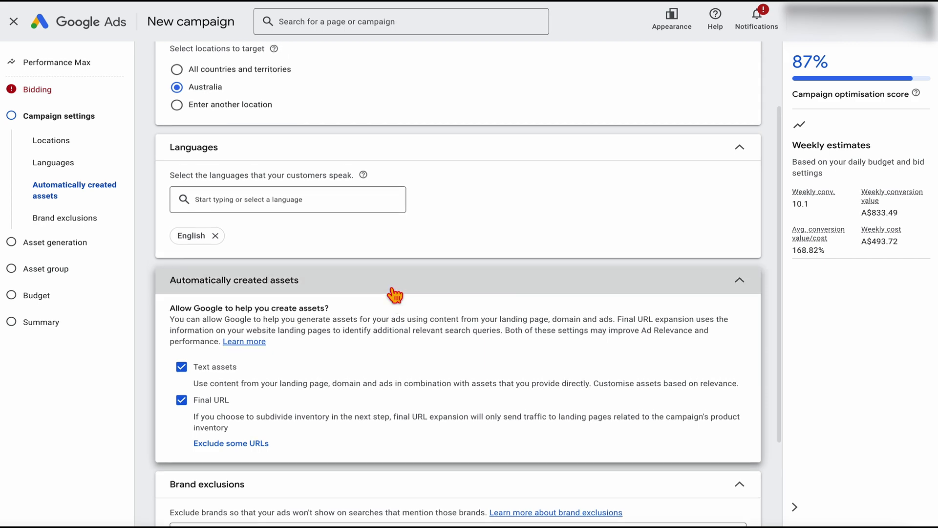
Exclude URLs containing 'womens' by rule and continue to Asset generation.
{"action": "left_click", "coordinate": [239, 453]}
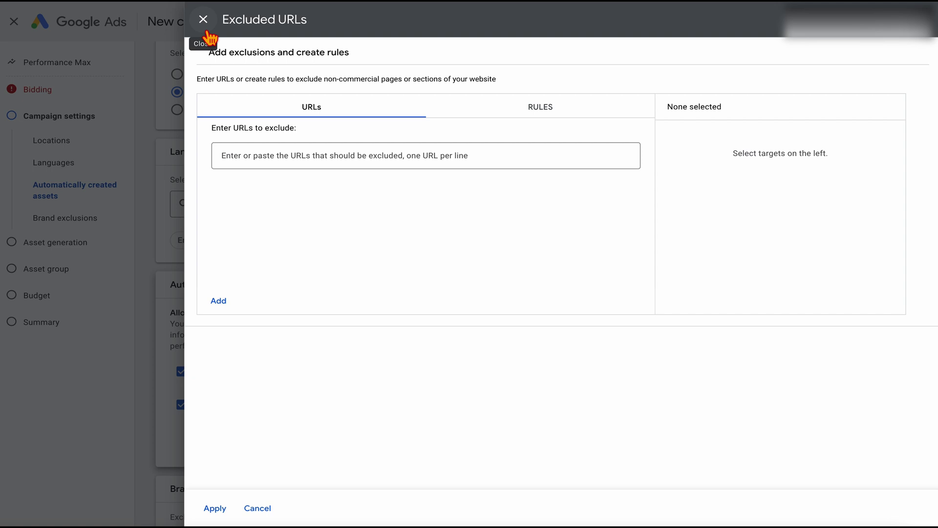
{"action": "left_click", "coordinate": [556, 111]}
{"action": "left_click", "coordinate": [420, 142]}
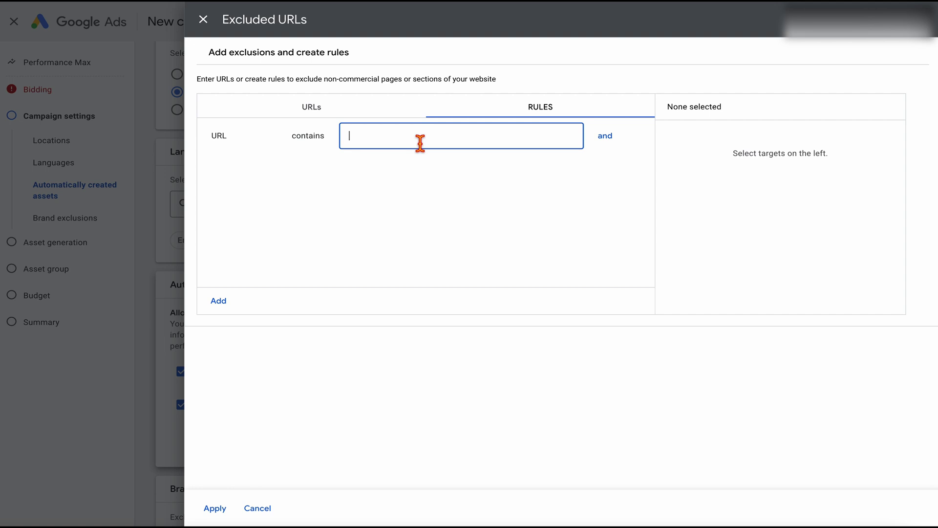
{"action": "double_click", "coordinate": [354, 137]}
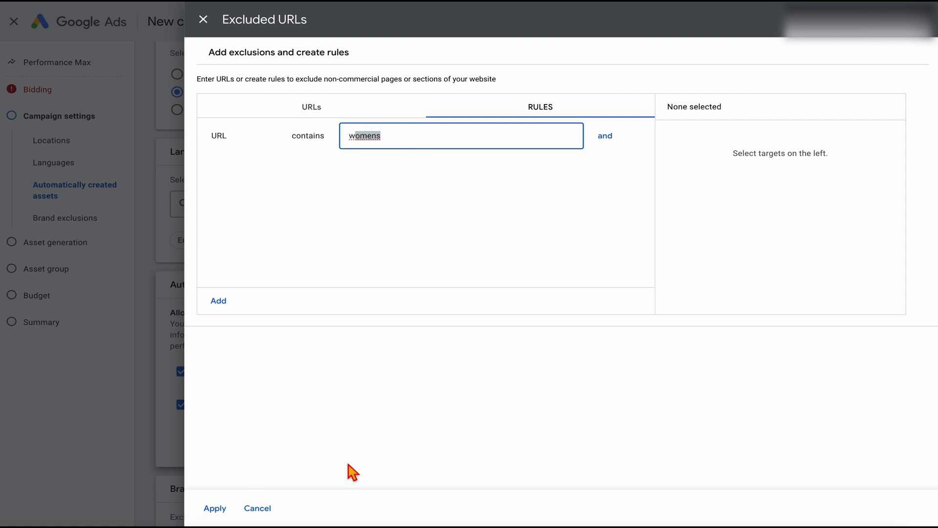
{"action": "left_click", "coordinate": [208, 33]}
{"action": "scroll", "coordinate": [488, 293], "scroll_direction": "down", "scroll_amount": 2}
{"action": "left_click", "coordinate": [741, 497]}
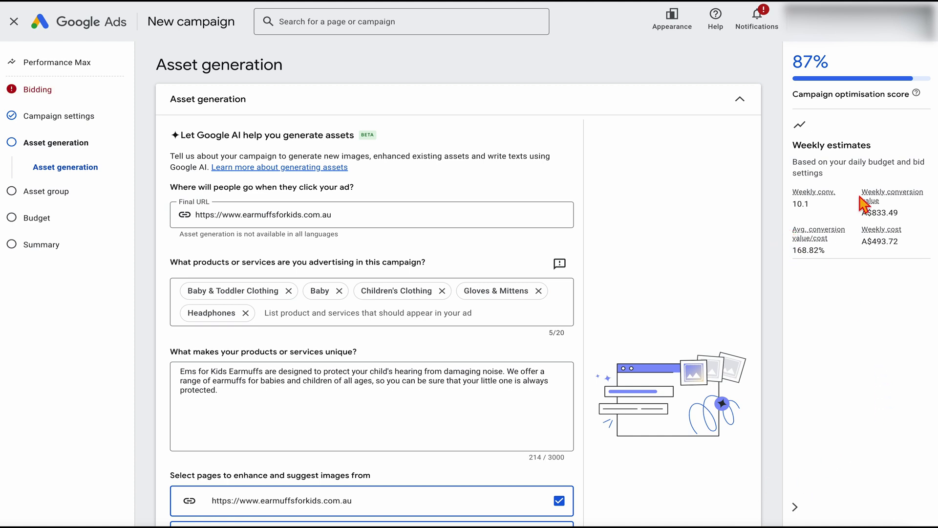
Review the final URL, products and description, then generate assets with Google AI.
{"action": "scroll", "coordinate": [600, 316], "scroll_direction": "down", "scroll_amount": 2}
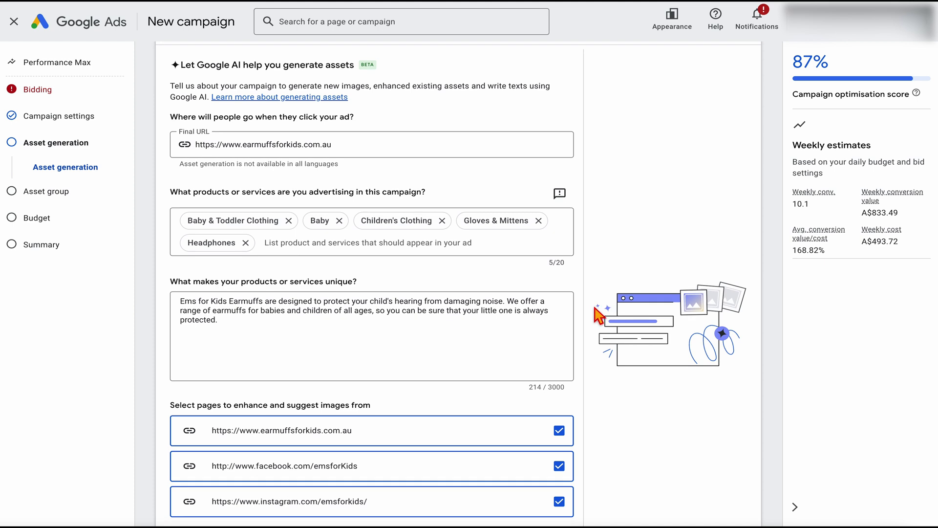
{"action": "scroll", "coordinate": [599, 315], "scroll_direction": "up", "scroll_amount": 1}
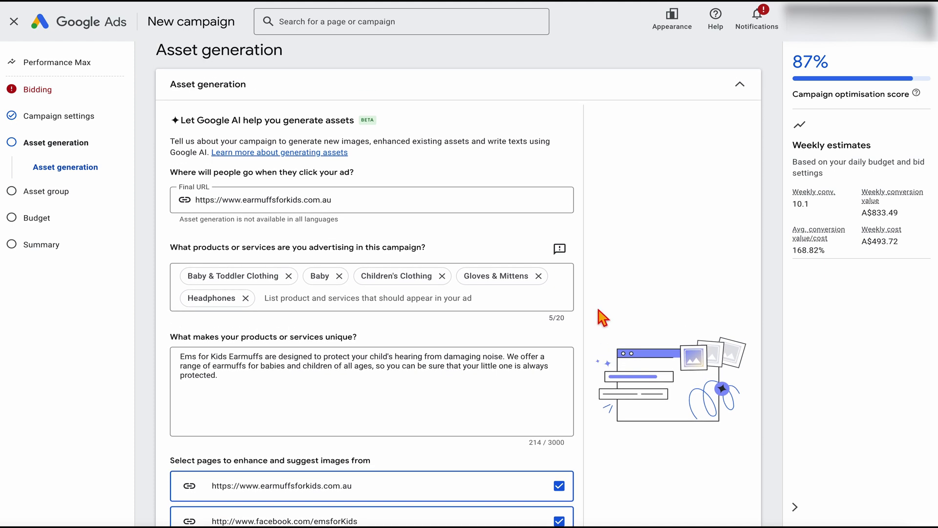
{"action": "scroll", "coordinate": [566, 322], "scroll_direction": "down", "scroll_amount": 4}
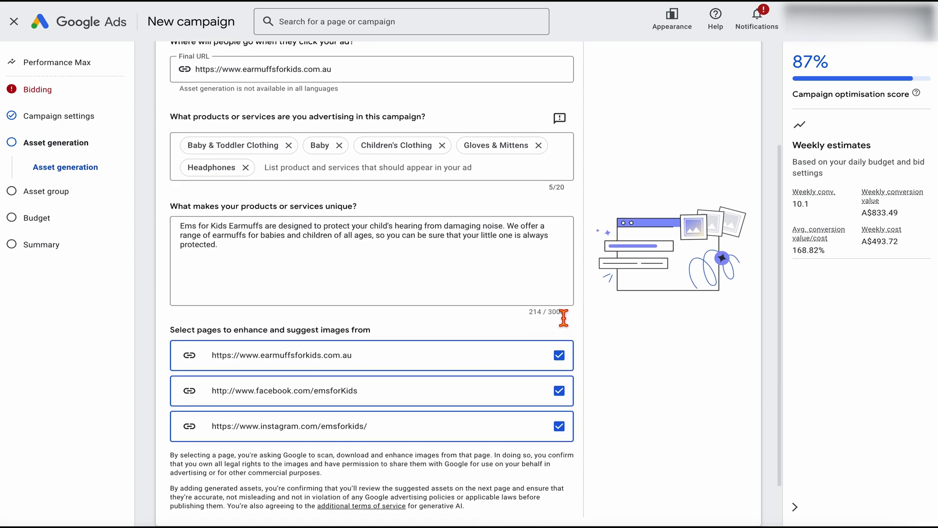
{"action": "scroll", "coordinate": [562, 318], "scroll_direction": "up", "scroll_amount": 3}
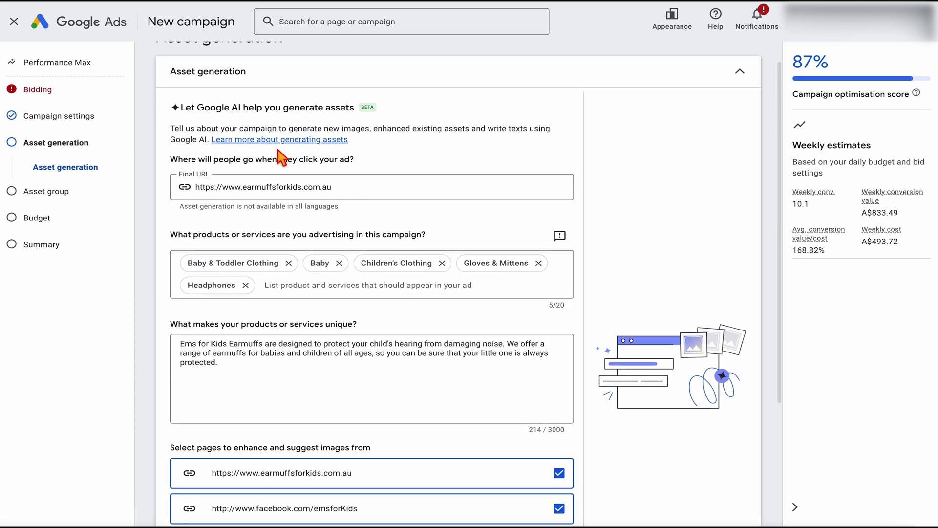
{"action": "left_click", "coordinate": [297, 193]}
{"action": "left_click_drag", "start_coordinate": [349, 193], "coordinate": [197, 195]}
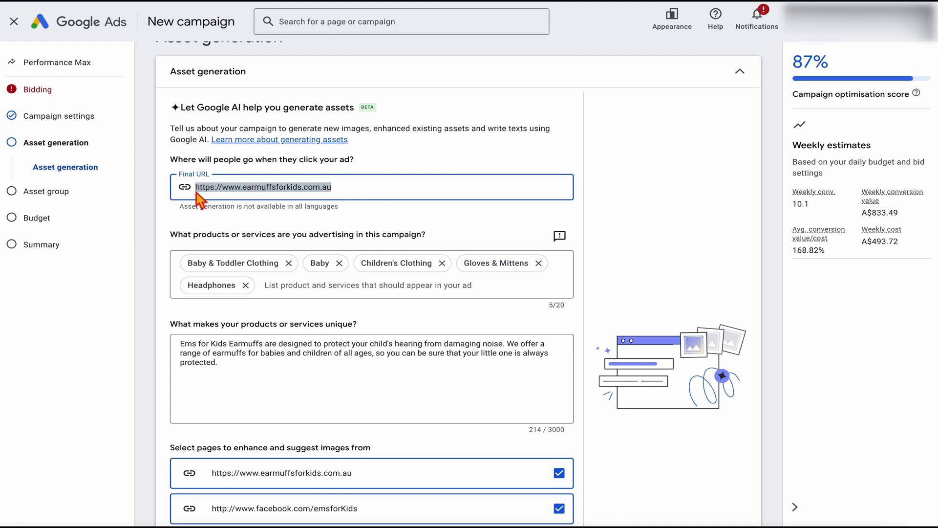
{"action": "scroll", "coordinate": [342, 274], "scroll_direction": "up", "scroll_amount": 1}
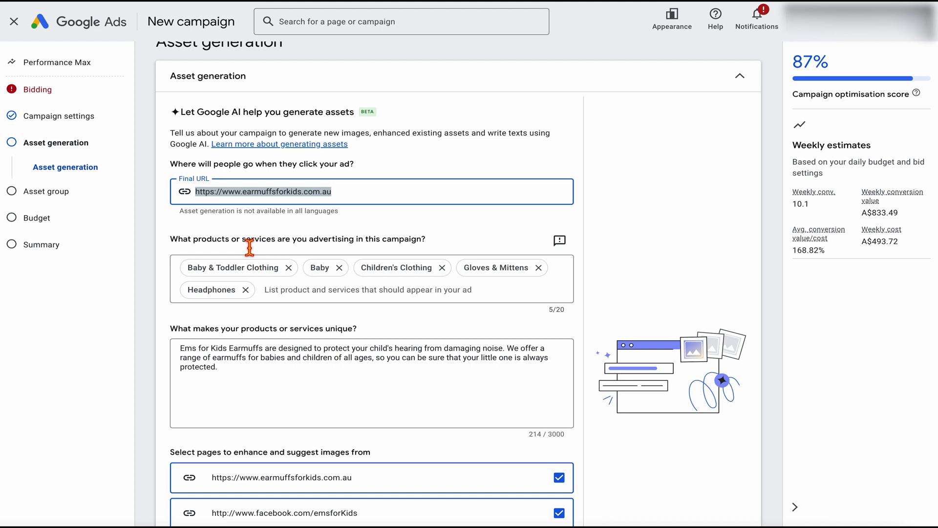
{"action": "left_click_drag", "start_coordinate": [260, 239], "coordinate": [425, 240]}
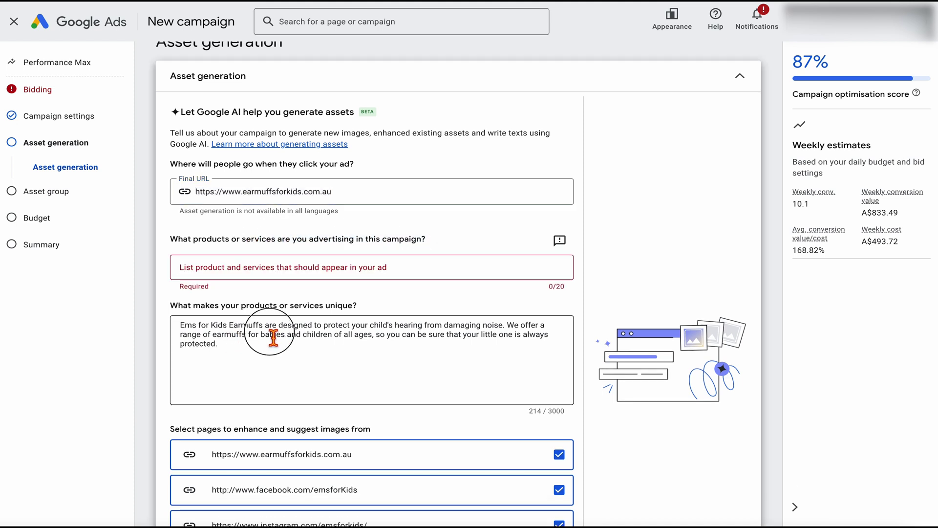
{"action": "left_click", "coordinate": [269, 336]}
{"action": "scroll", "coordinate": [260, 332], "scroll_direction": "down", "scroll_amount": 1}
{"action": "scroll", "coordinate": [262, 333], "scroll_direction": "up", "scroll_amount": 2}
{"action": "scroll", "coordinate": [263, 334], "scroll_direction": "down", "scroll_amount": 2}
{"action": "scroll", "coordinate": [263, 334], "scroll_direction": "down", "scroll_amount": 2}
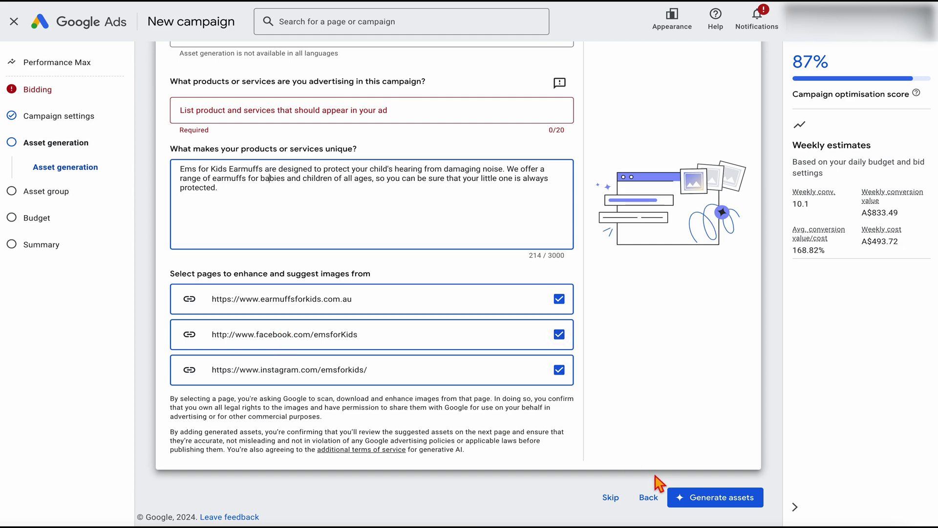
{"action": "left_click", "coordinate": [707, 503]}
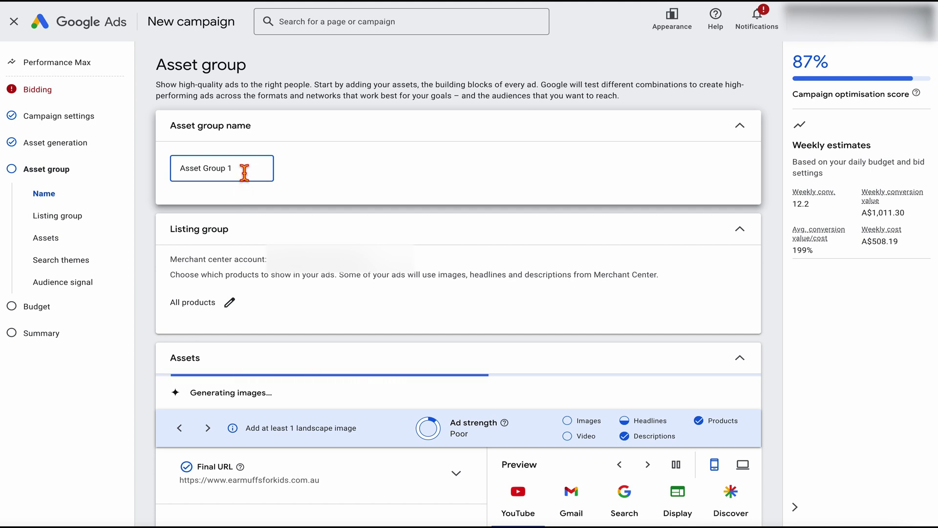
Replace the 'Asset Group 1' name with 'Product Categories'.
{"action": "left_click_drag", "start_coordinate": [233, 168], "coordinate": [182, 168]}
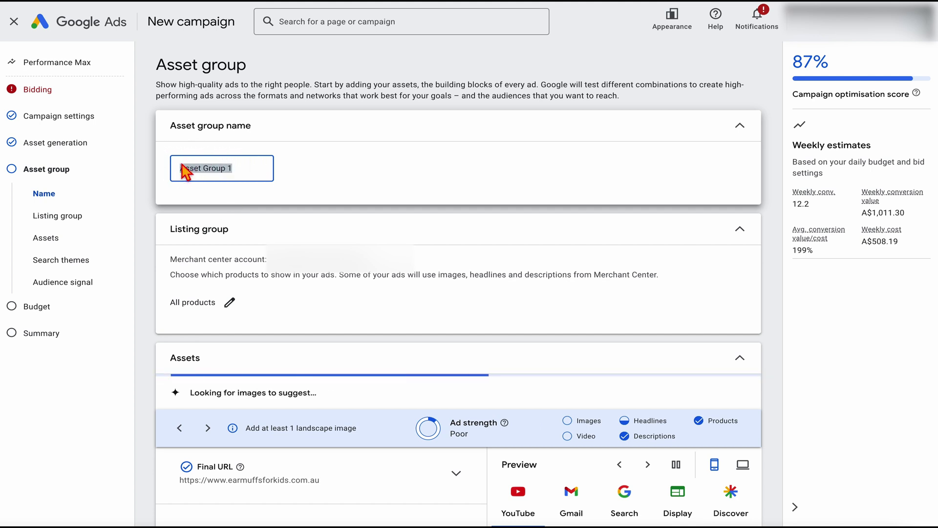
{"action": "type", "text": "Product Categories"}
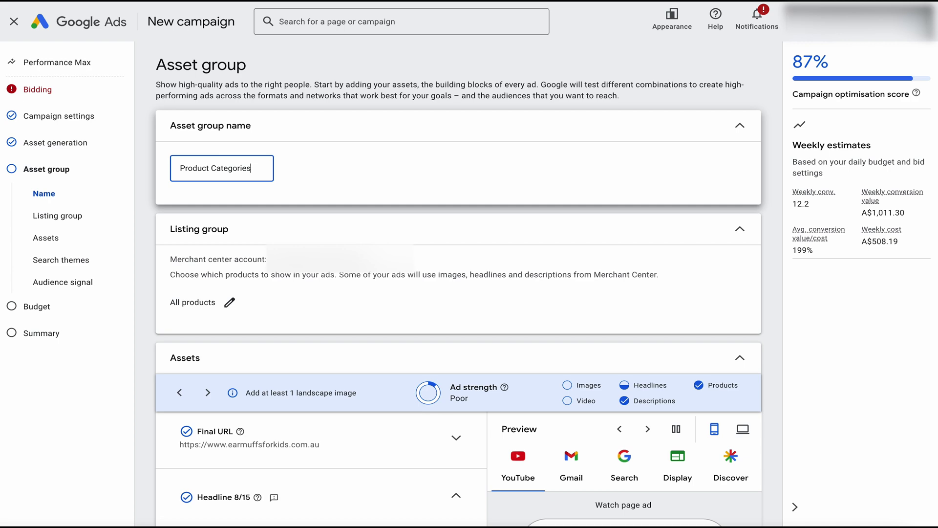
{"action": "left_click", "coordinate": [233, 314]}
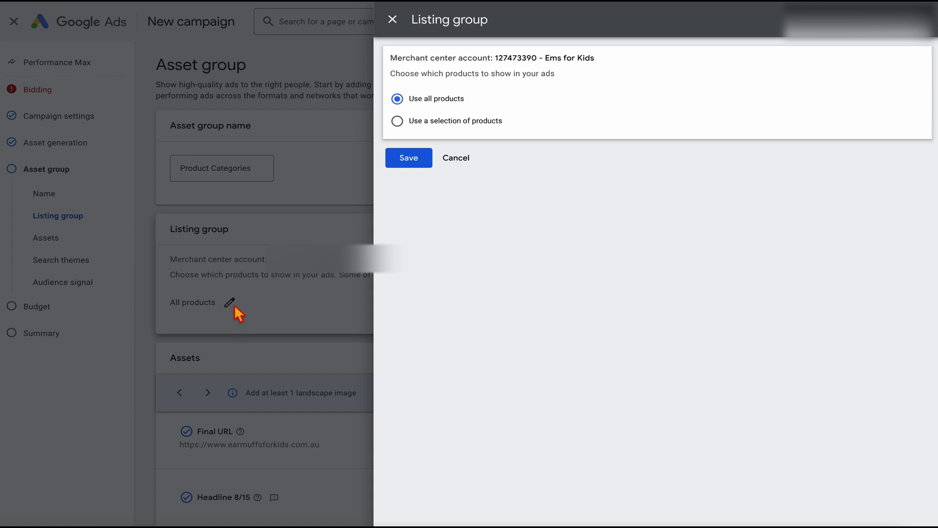
Limit the listing group to a selection of products in the Baby & Toddler category.
{"action": "left_click", "coordinate": [397, 121]}
{"action": "left_click", "coordinate": [538, 171]}
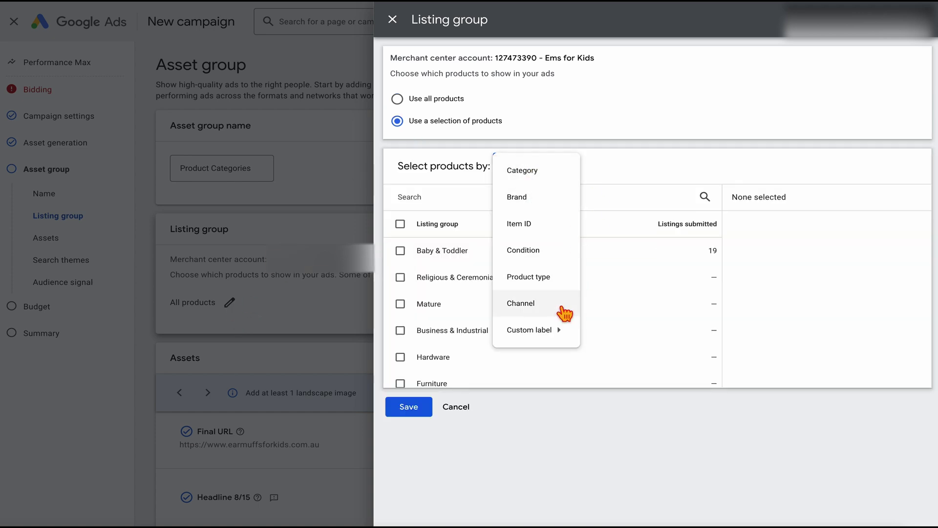
{"action": "left_click", "coordinate": [611, 205]}
{"action": "left_click", "coordinate": [459, 259]}
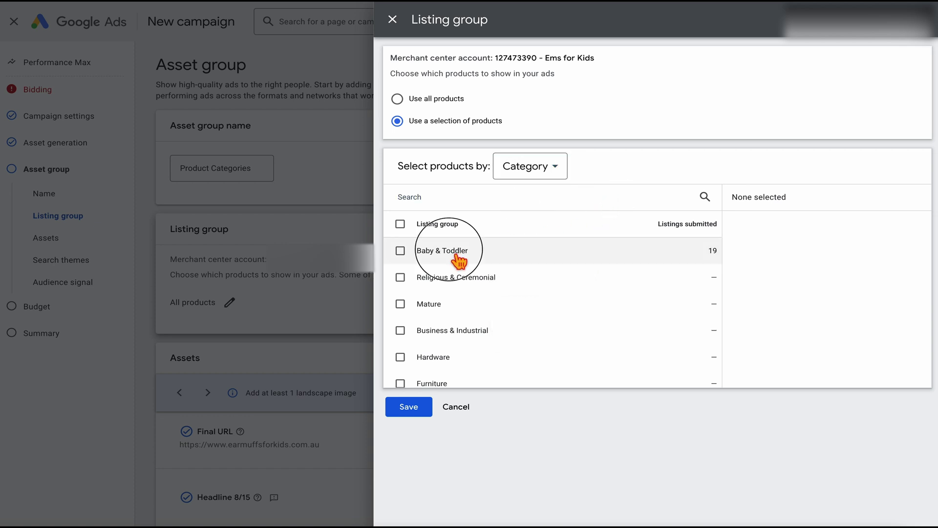
{"action": "left_click", "coordinate": [417, 412]}
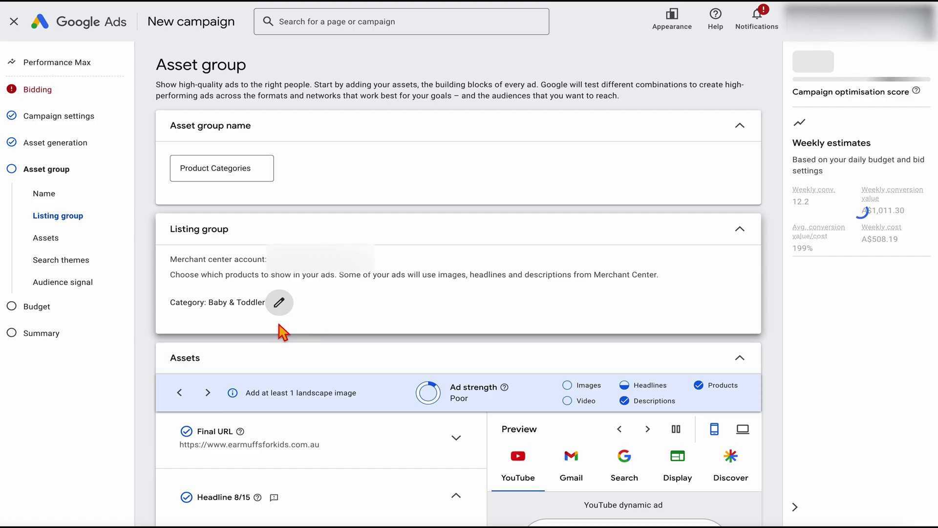
Check the item ID option, then save the listing group again with category Baby & Toddler.
{"action": "left_click", "coordinate": [281, 312]}
{"action": "left_click", "coordinate": [519, 170]}
{"action": "left_click", "coordinate": [546, 234]}
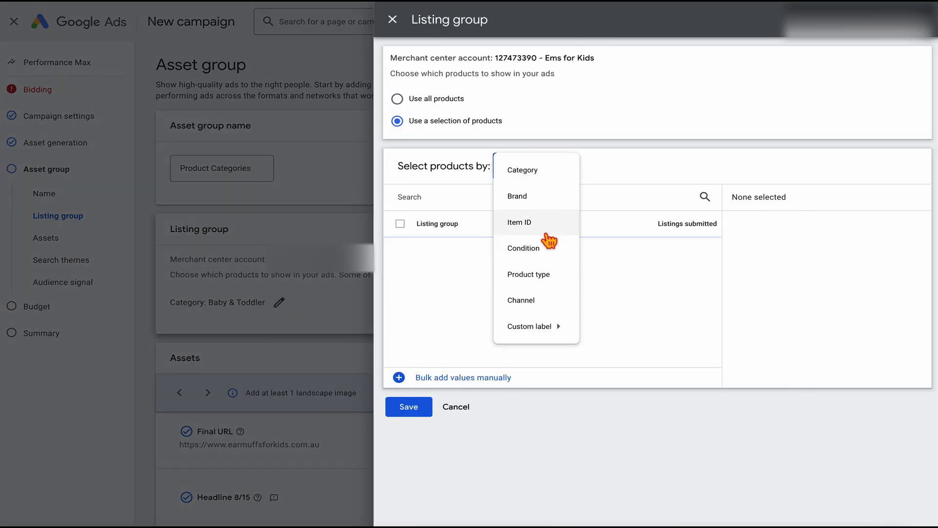
{"action": "scroll", "coordinate": [557, 273], "scroll_direction": "down", "scroll_amount": 2}
{"action": "scroll", "coordinate": [555, 270], "scroll_direction": "down", "scroll_amount": 2}
{"action": "left_click", "coordinate": [543, 180]}
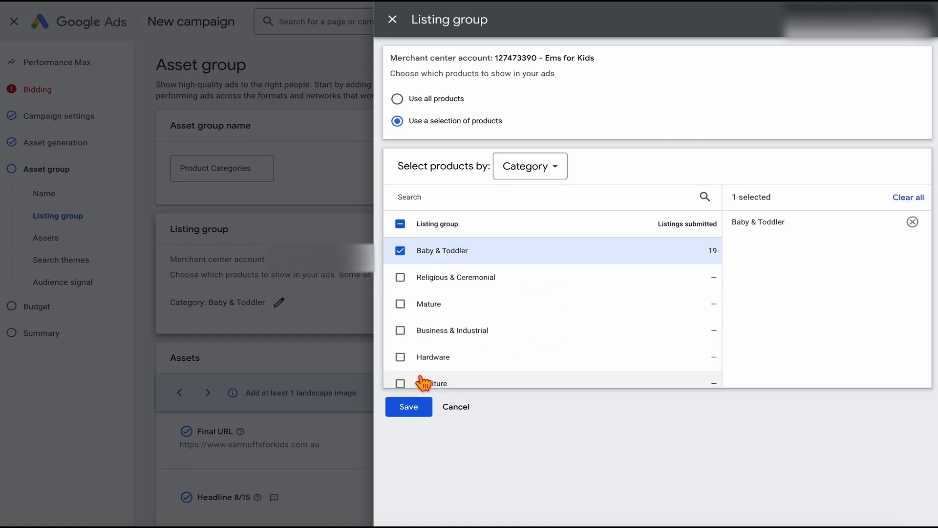
{"action": "left_click", "coordinate": [415, 411]}
{"action": "scroll", "coordinate": [404, 412], "scroll_direction": "down", "scroll_amount": 3}
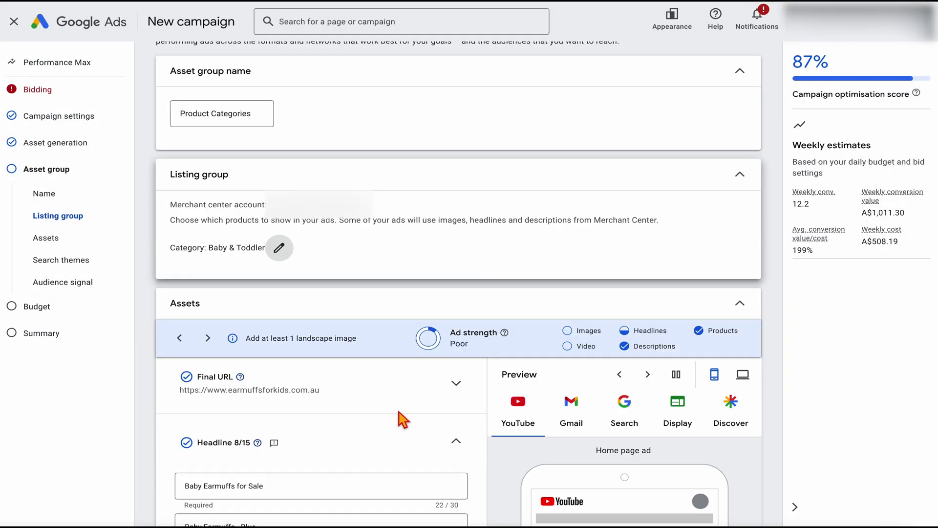
{"action": "scroll", "coordinate": [403, 418], "scroll_direction": "down", "scroll_amount": 4}
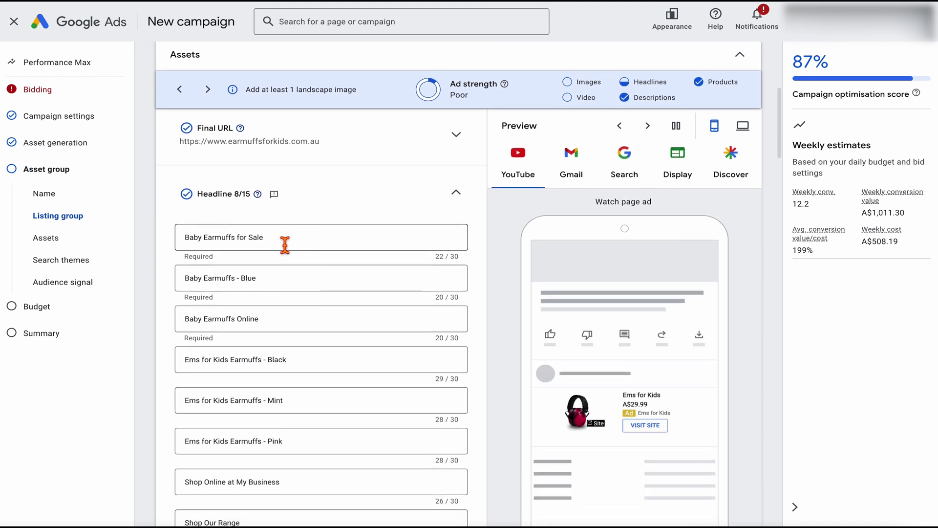
{"action": "scroll", "coordinate": [293, 250], "scroll_direction": "down", "scroll_amount": 1}
{"action": "scroll", "coordinate": [285, 251], "scroll_direction": "down", "scroll_amount": 5}
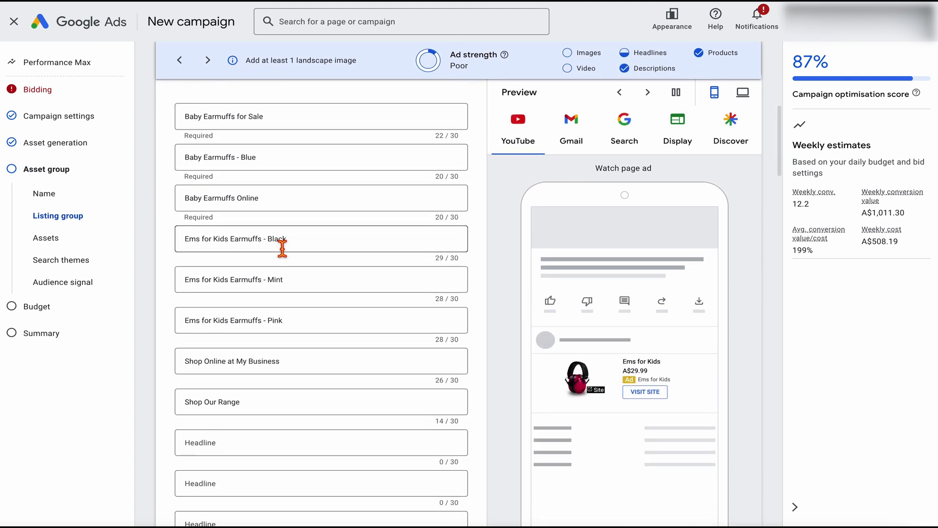
{"action": "scroll", "coordinate": [285, 250], "scroll_direction": "down", "scroll_amount": 5}
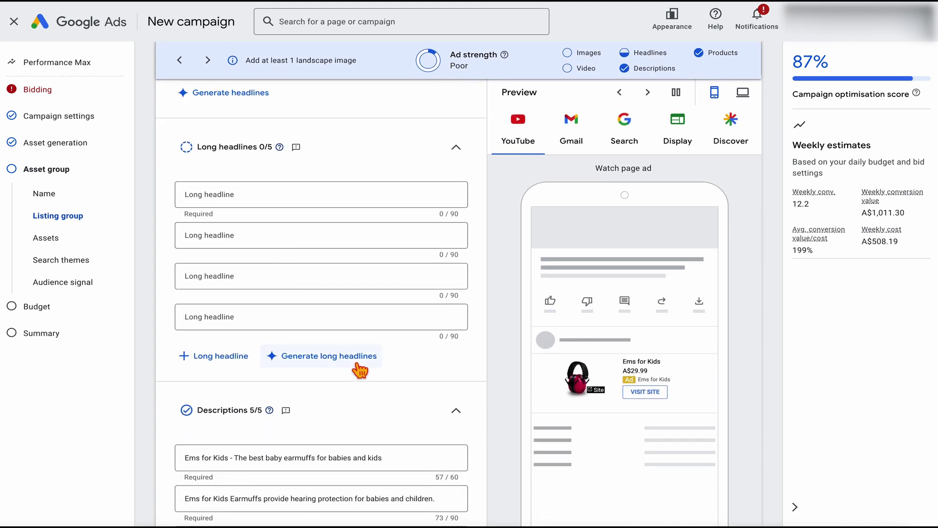
{"action": "scroll", "coordinate": [342, 391], "scroll_direction": "down", "scroll_amount": 1}
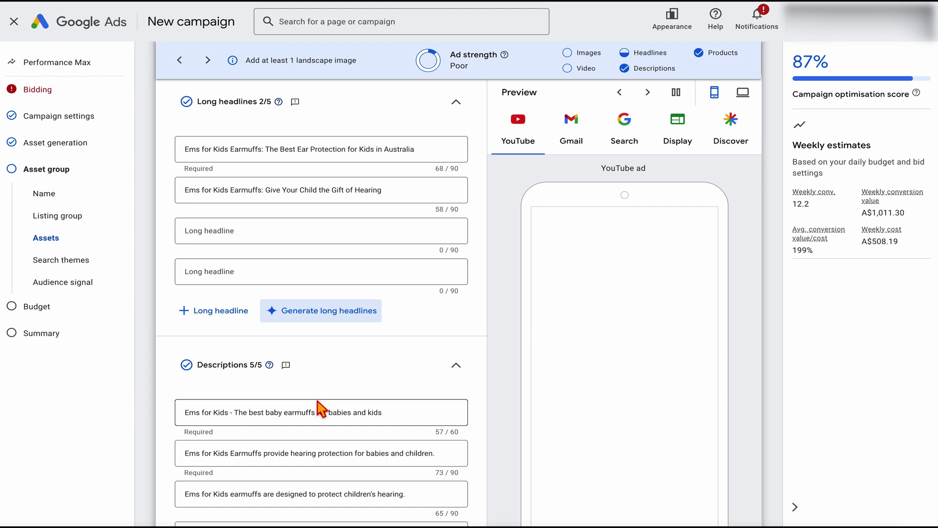
{"action": "scroll", "coordinate": [324, 412], "scroll_direction": "up", "scroll_amount": 4}
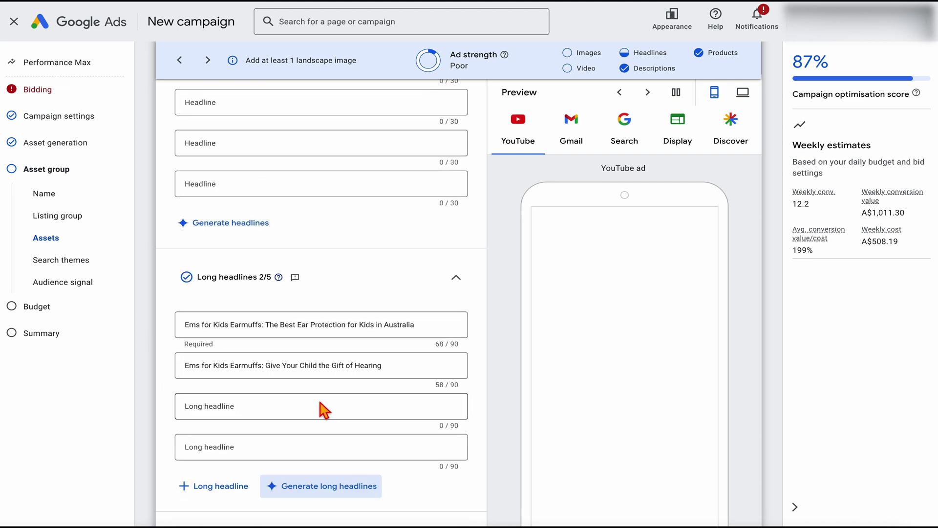
{"action": "scroll", "coordinate": [320, 407], "scroll_direction": "up", "scroll_amount": 8}
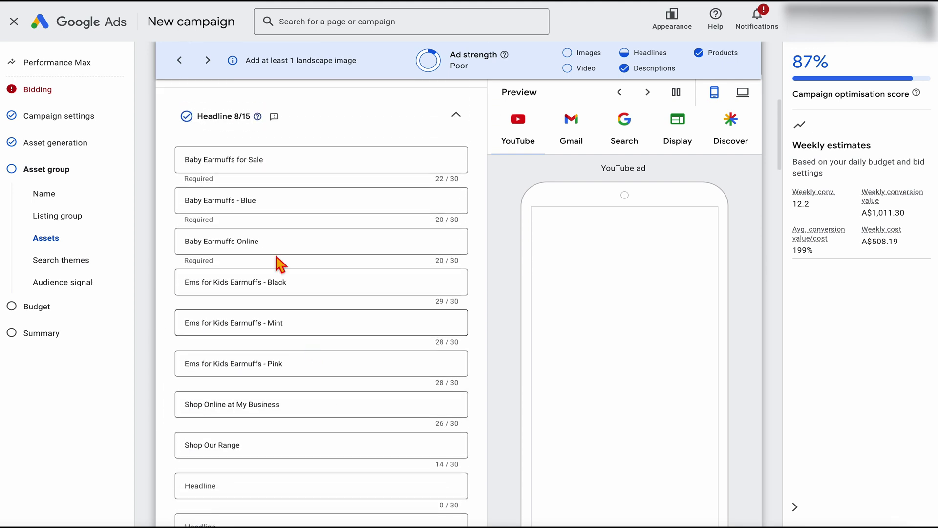
{"action": "scroll", "coordinate": [281, 264], "scroll_direction": "down", "scroll_amount": 10}
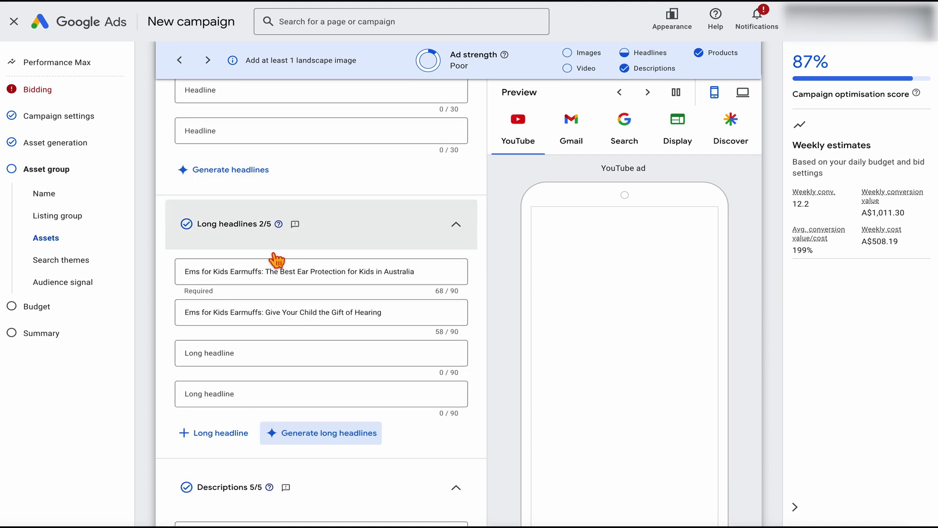
{"action": "scroll", "coordinate": [286, 376], "scroll_direction": "down", "scroll_amount": 12}
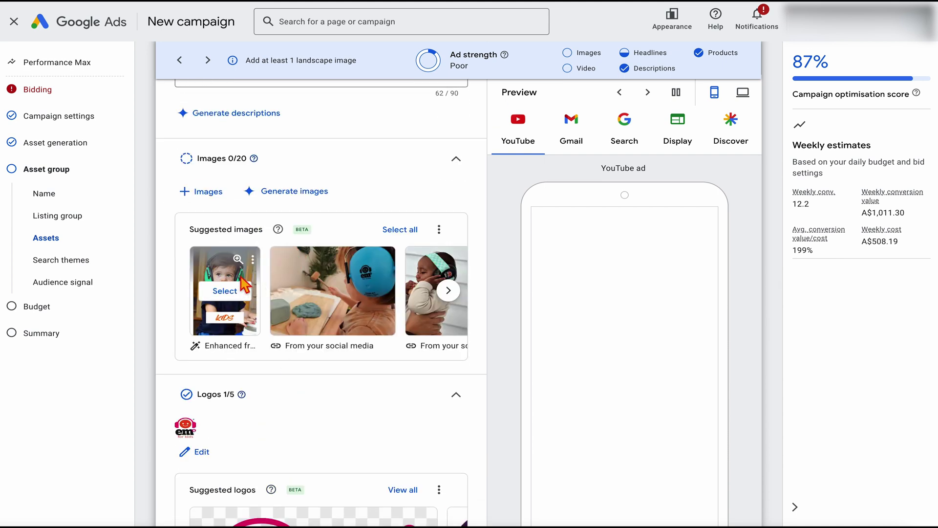
{"action": "scroll", "coordinate": [337, 310], "scroll_direction": "down", "scroll_amount": 10}
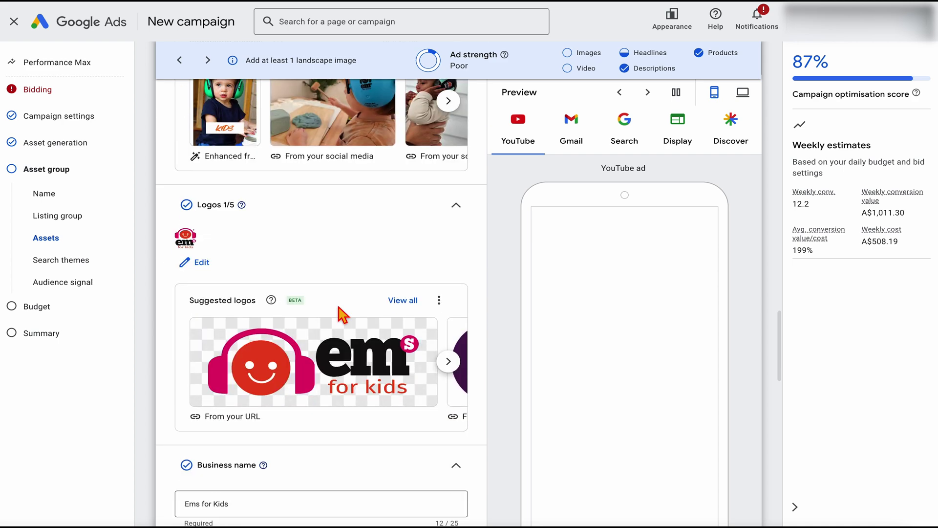
{"action": "left_click", "coordinate": [201, 286]}
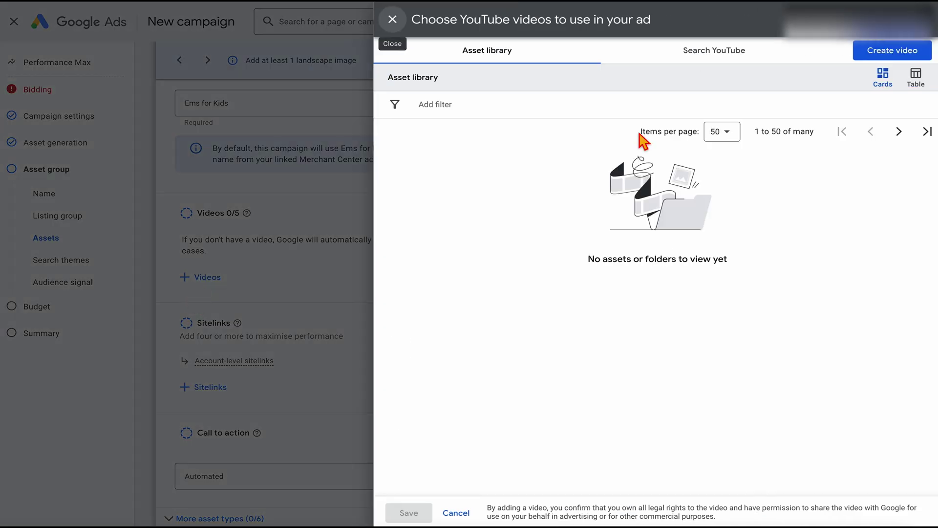
Close the video picker without adding any YouTube or library videos.
{"action": "left_click", "coordinate": [713, 50]}
{"action": "left_click", "coordinate": [539, 93]}
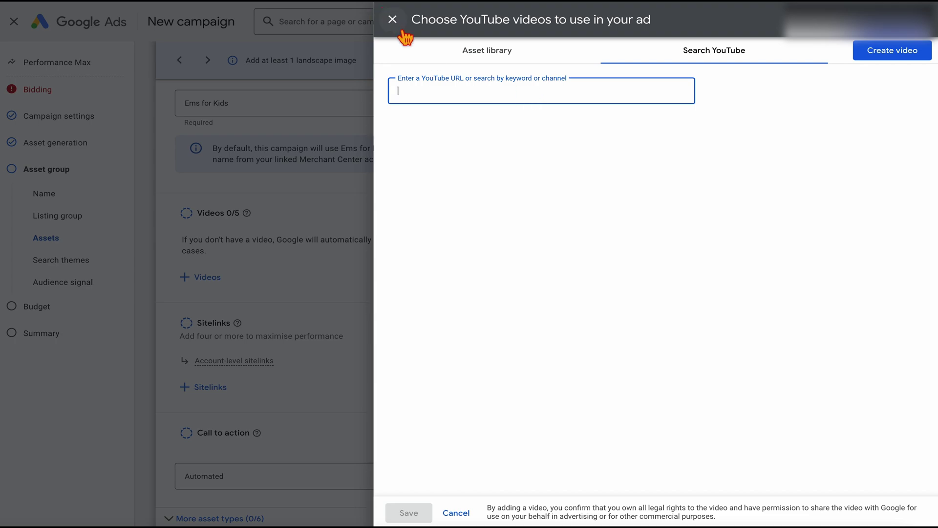
{"action": "left_click", "coordinate": [456, 51]}
{"action": "left_click", "coordinate": [393, 20]}
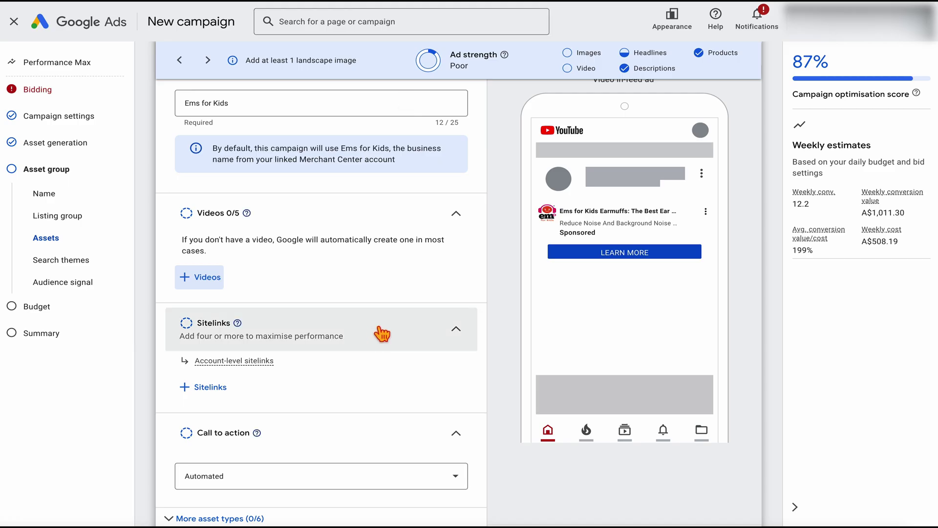
{"action": "scroll", "coordinate": [314, 255], "scroll_direction": "up", "scroll_amount": 1}
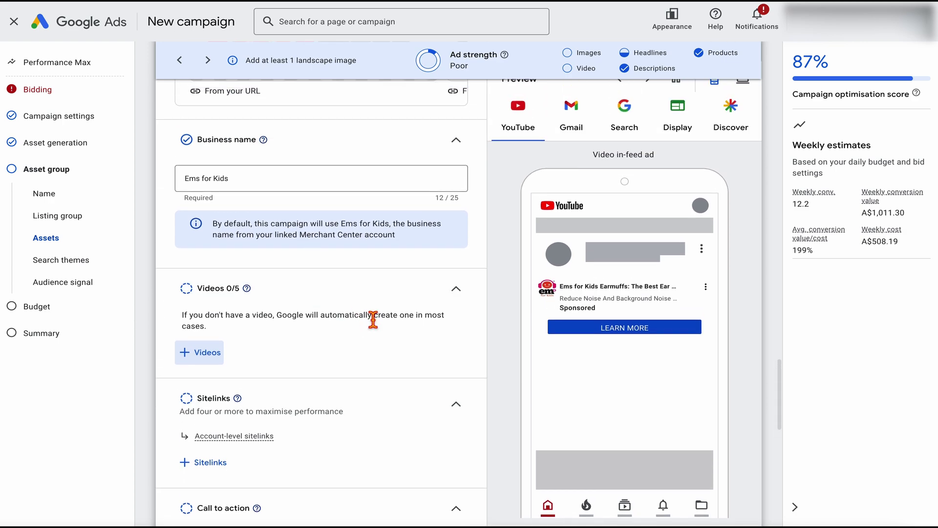
{"action": "scroll", "coordinate": [376, 322], "scroll_direction": "down", "scroll_amount": 2}
Add suggested sitelinks such as Sensory Items, FAQs, SPD & Autism and Certified Safety.
{"action": "left_click", "coordinate": [210, 352]}
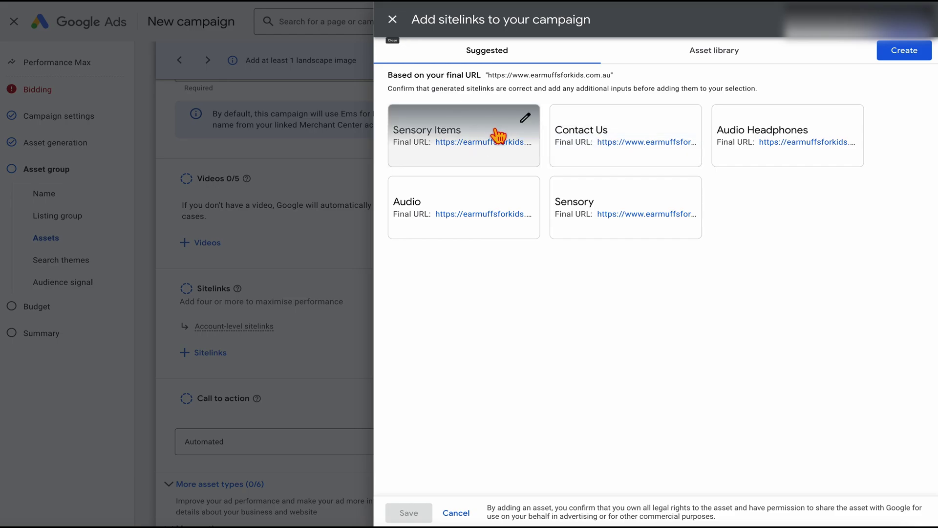
{"action": "left_click", "coordinate": [513, 142]}
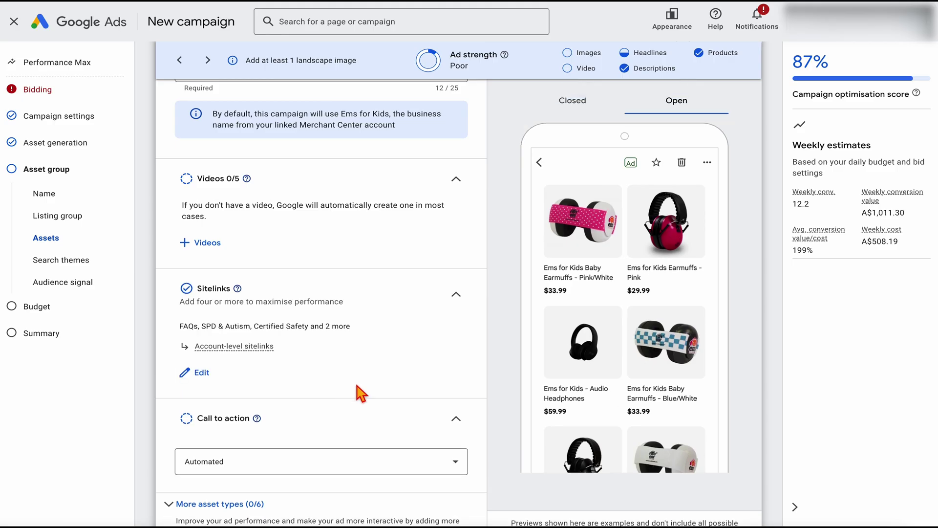
{"action": "scroll", "coordinate": [216, 382], "scroll_direction": "down", "scroll_amount": 3}
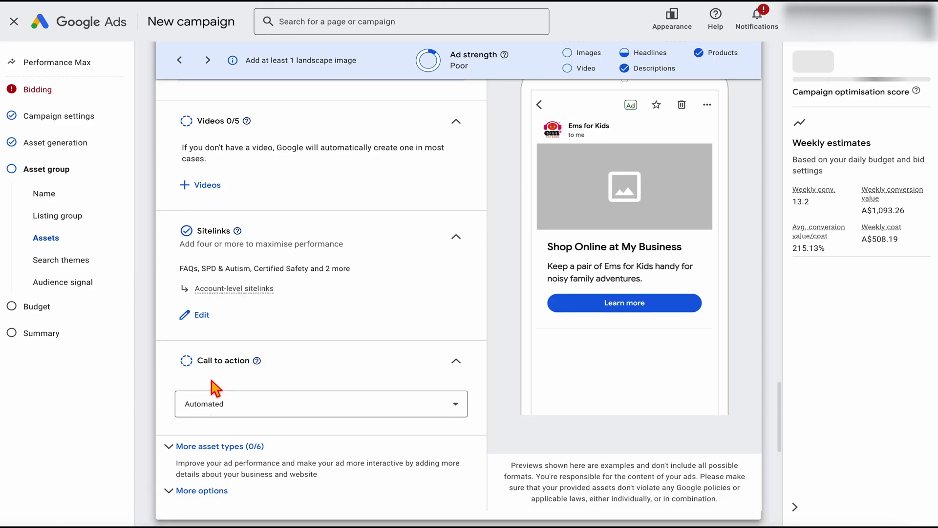
{"action": "scroll", "coordinate": [216, 389], "scroll_direction": "down", "scroll_amount": 2}
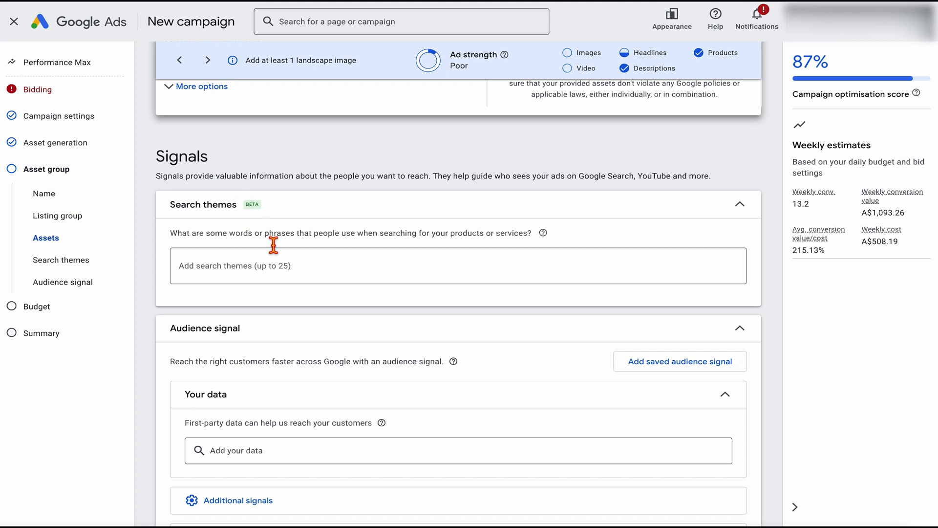
{"action": "scroll", "coordinate": [293, 315], "scroll_direction": "down", "scroll_amount": 1}
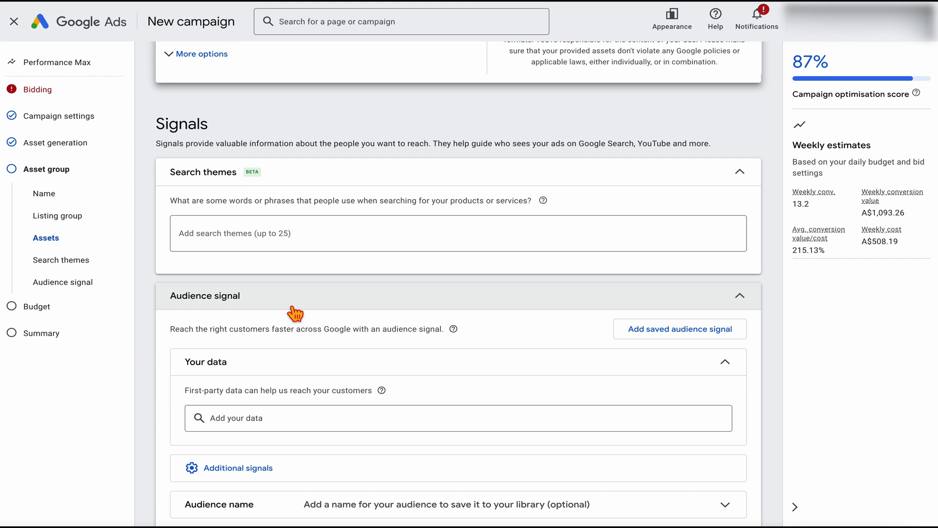
{"action": "scroll", "coordinate": [293, 303], "scroll_direction": "down", "scroll_amount": 1}
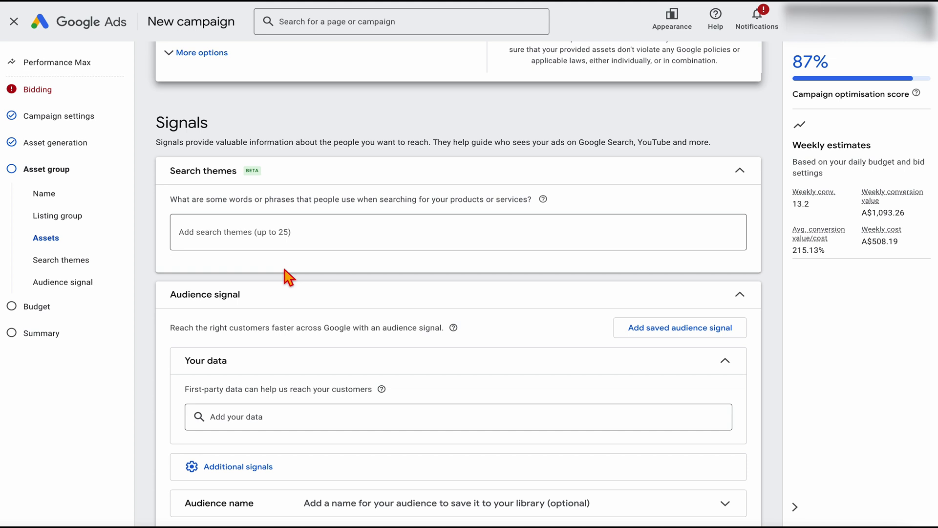
{"action": "scroll", "coordinate": [289, 277], "scroll_direction": "down", "scroll_amount": 1}
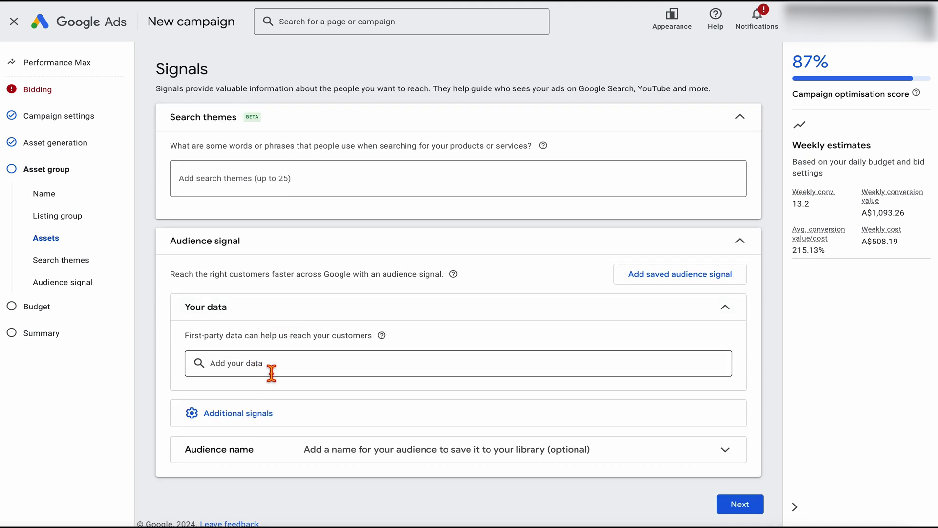
Enter 'top converting search terms' as the asset group's first search theme chip.
{"action": "left_click", "coordinate": [311, 194]}
{"action": "type", "text": "top converting search terms"}
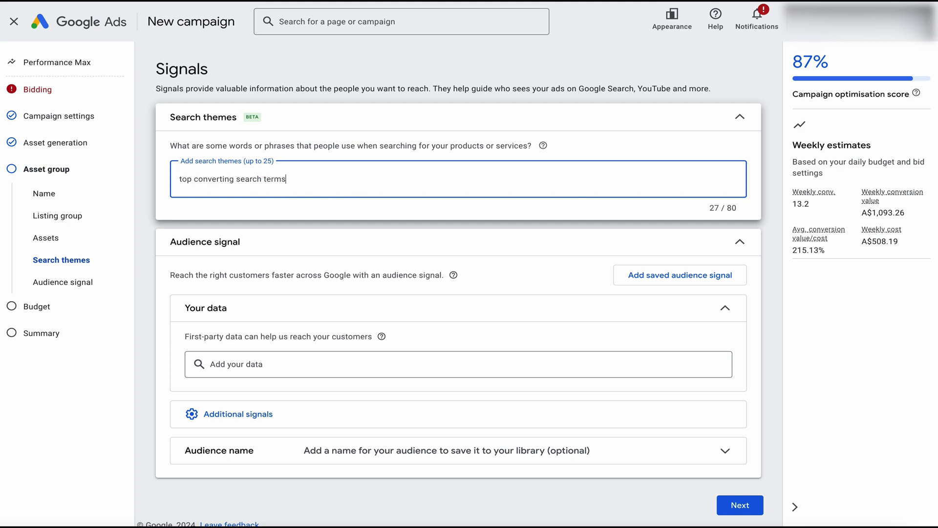
{"action": "key", "text": "Return"}
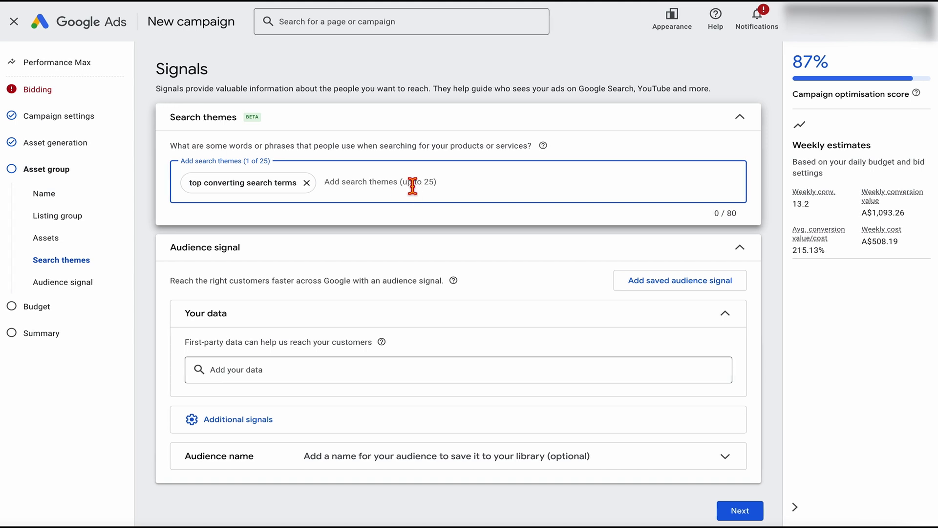
{"action": "scroll", "coordinate": [429, 230], "scroll_direction": "down", "scroll_amount": 1}
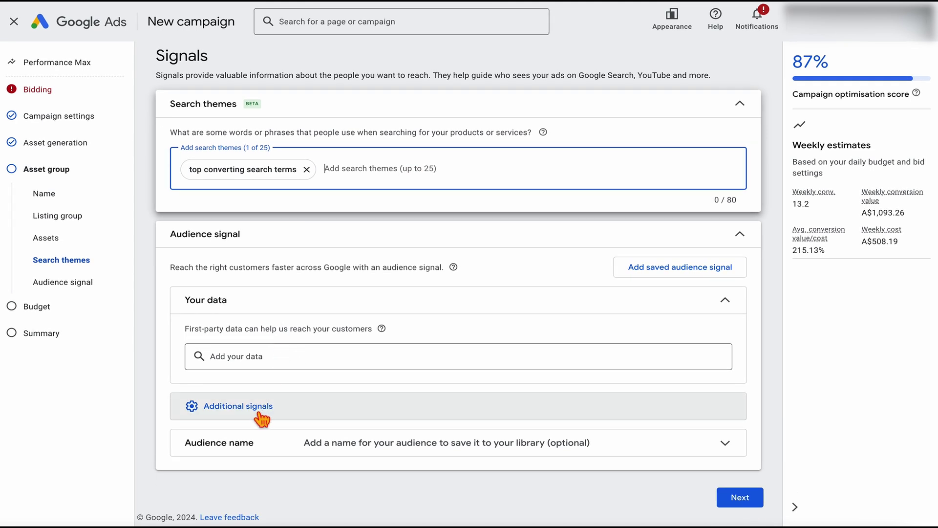
{"action": "left_click", "coordinate": [259, 355]}
Add a website visitors data segment to the audience signal.
{"action": "left_click", "coordinate": [276, 343]}
{"action": "scroll", "coordinate": [356, 417], "scroll_direction": "down", "scroll_amount": 5}
{"action": "left_click", "coordinate": [328, 287]}
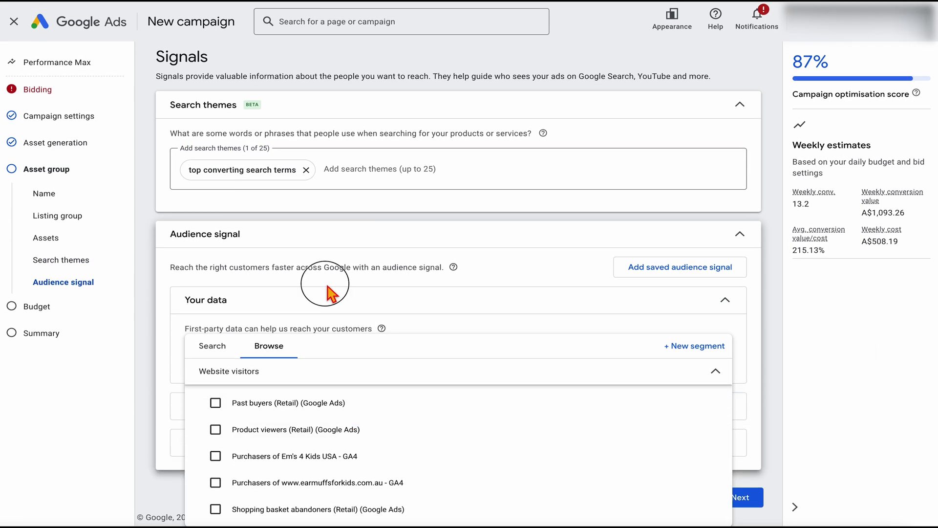
Add Parents of Teens, Primary-Schoolers, Pre-Schoolers, Toddlers and Infants as additional signals.
{"action": "left_click", "coordinate": [319, 393]}
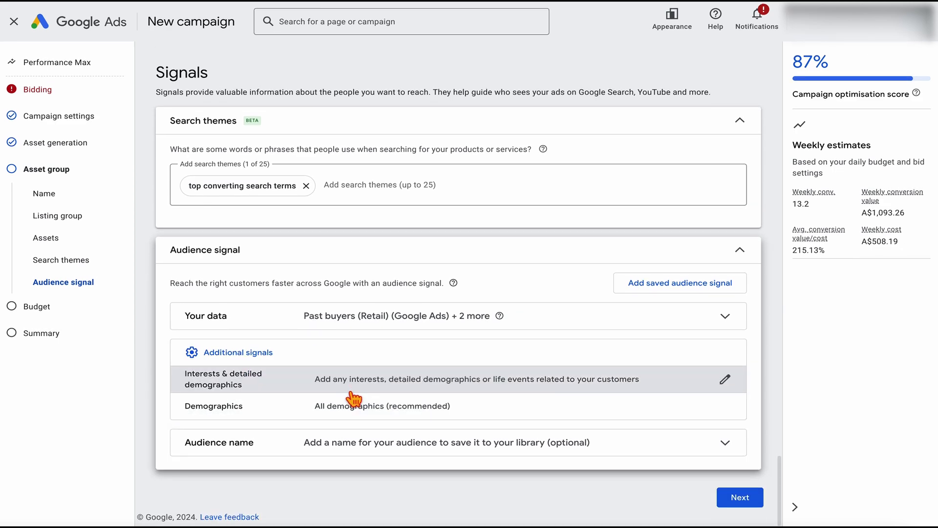
{"action": "left_click", "coordinate": [351, 391]}
{"action": "left_click", "coordinate": [391, 400]}
{"action": "left_click", "coordinate": [201, 393]}
{"action": "left_click", "coordinate": [201, 420]}
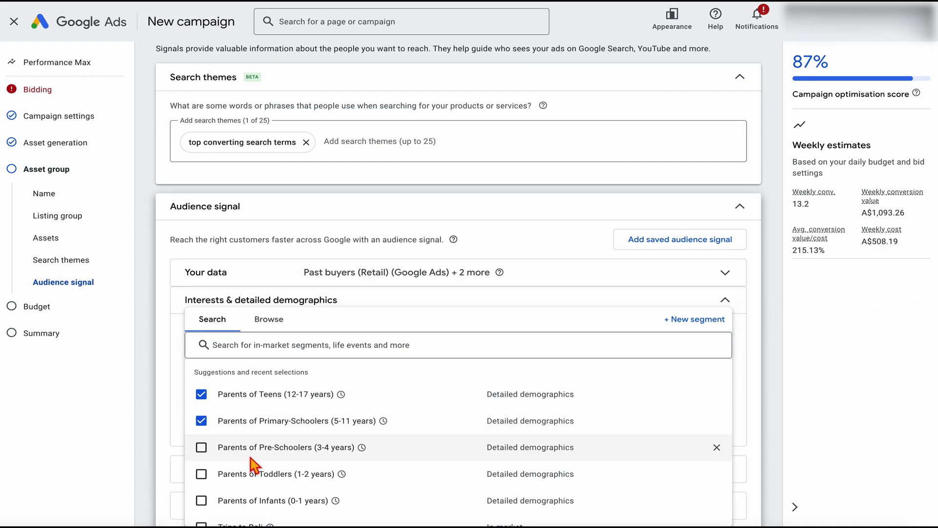
{"action": "left_click", "coordinate": [250, 455]}
{"action": "left_click", "coordinate": [248, 474]}
{"action": "left_click", "coordinate": [255, 503]}
{"action": "left_click", "coordinate": [142, 479]}
Review the remaining demographics signal and continue to the Budget step.
{"action": "scroll", "coordinate": [247, 478], "scroll_direction": "down", "scroll_amount": 3}
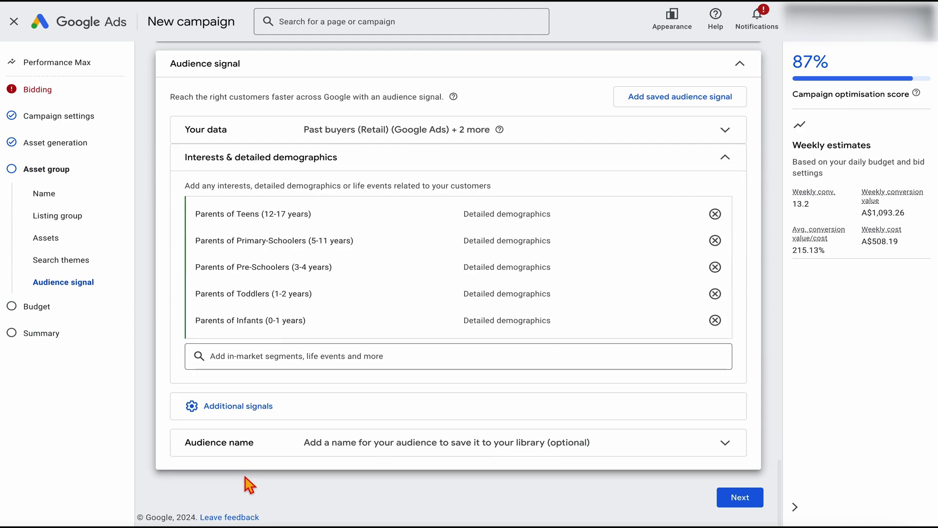
{"action": "left_click", "coordinate": [248, 411]}
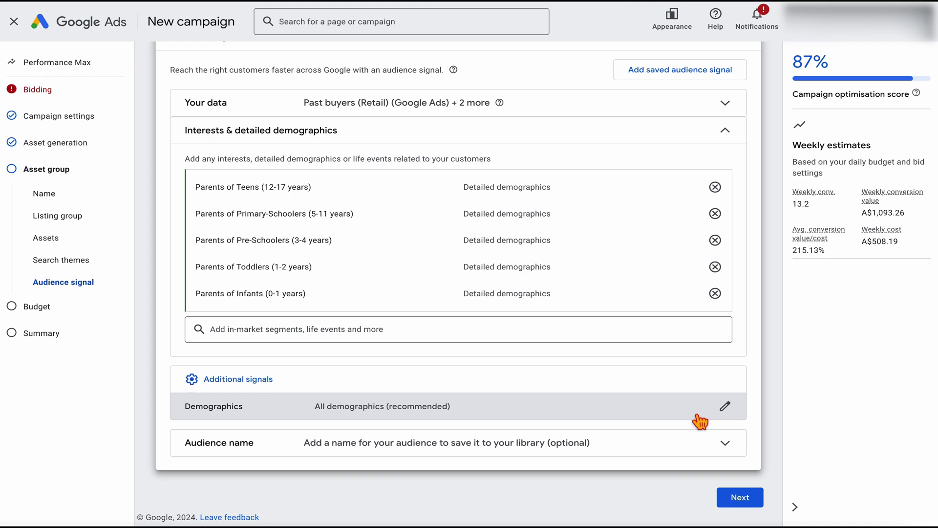
{"action": "left_click", "coordinate": [726, 502]}
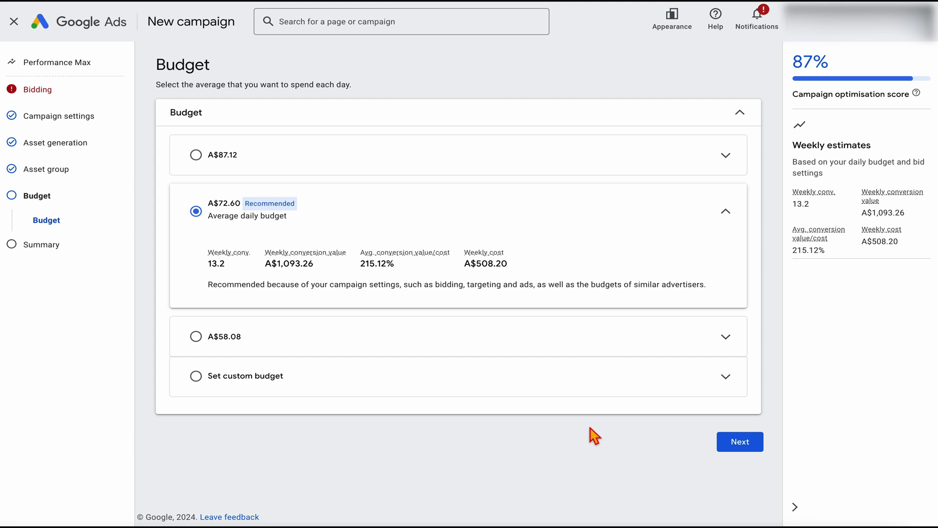
Replace the recommended A$72.60 with a custom A$15 daily budget.
{"action": "left_click", "coordinate": [483, 387]}
{"action": "double_click", "coordinate": [281, 348]}
{"action": "type", "text": "15"}
{"action": "left_click", "coordinate": [738, 466]}
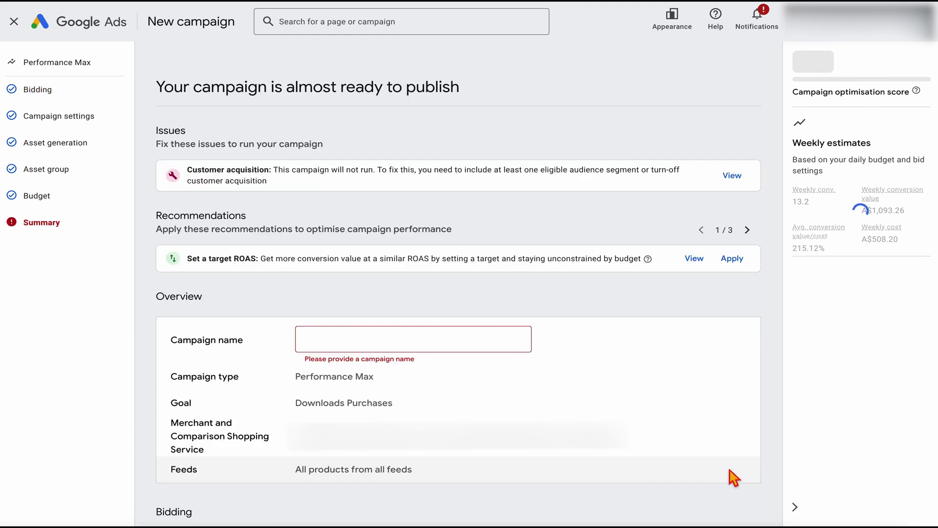
Name the campaign 'New campaign [product category]' and review the summary, now estimating A$175.00 weekly.
{"action": "type", "text": "New campaign"}
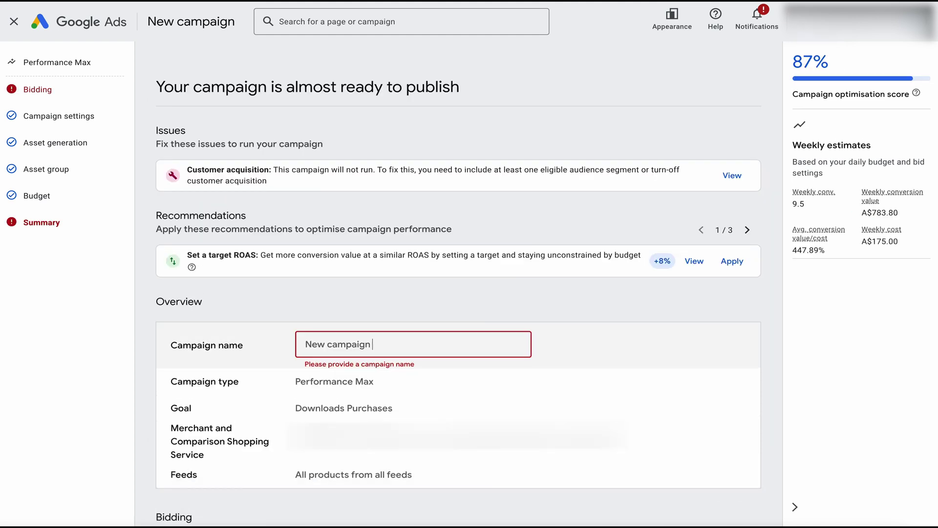
{"action": "type", "text": " [product category]"}
{"action": "scroll", "coordinate": [396, 359], "scroll_direction": "down", "scroll_amount": 10}
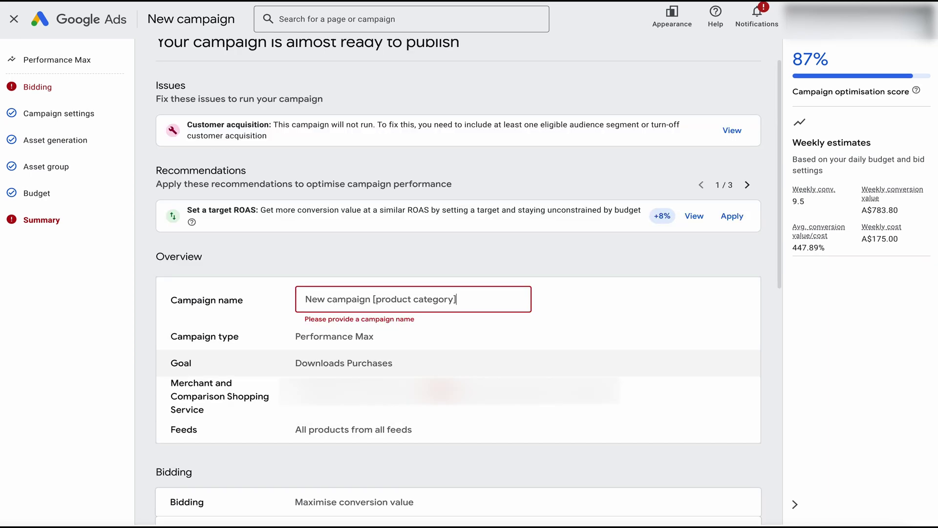
{"action": "scroll", "coordinate": [572, 469], "scroll_direction": "up", "scroll_amount": 10}
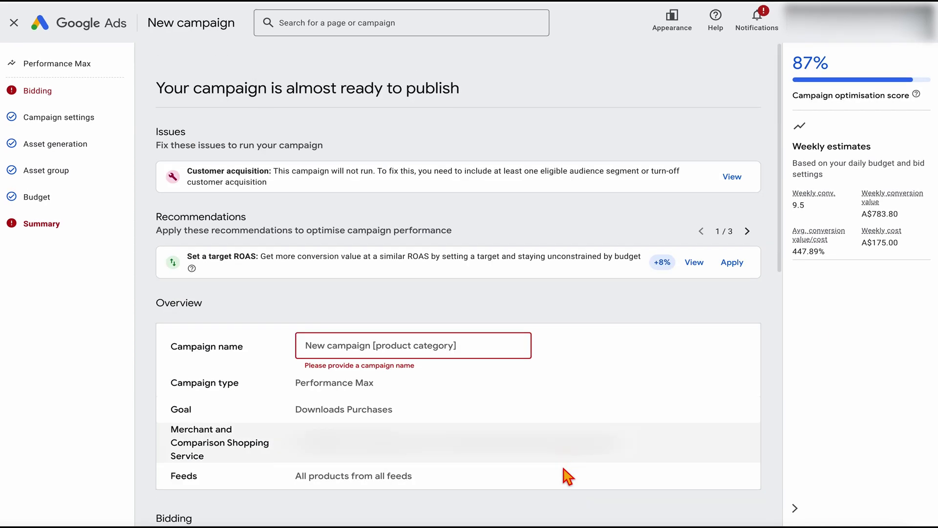
{"action": "scroll", "coordinate": [335, 272], "scroll_direction": "down", "scroll_amount": 1}
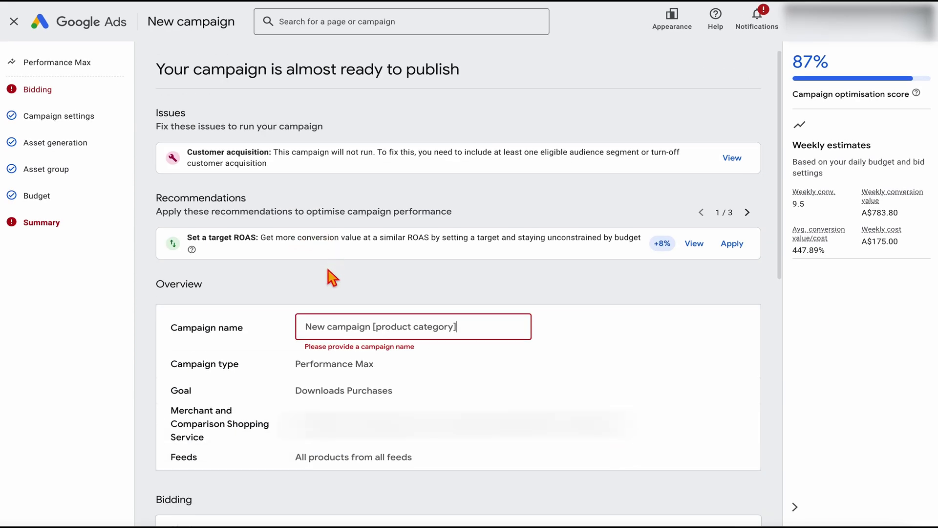